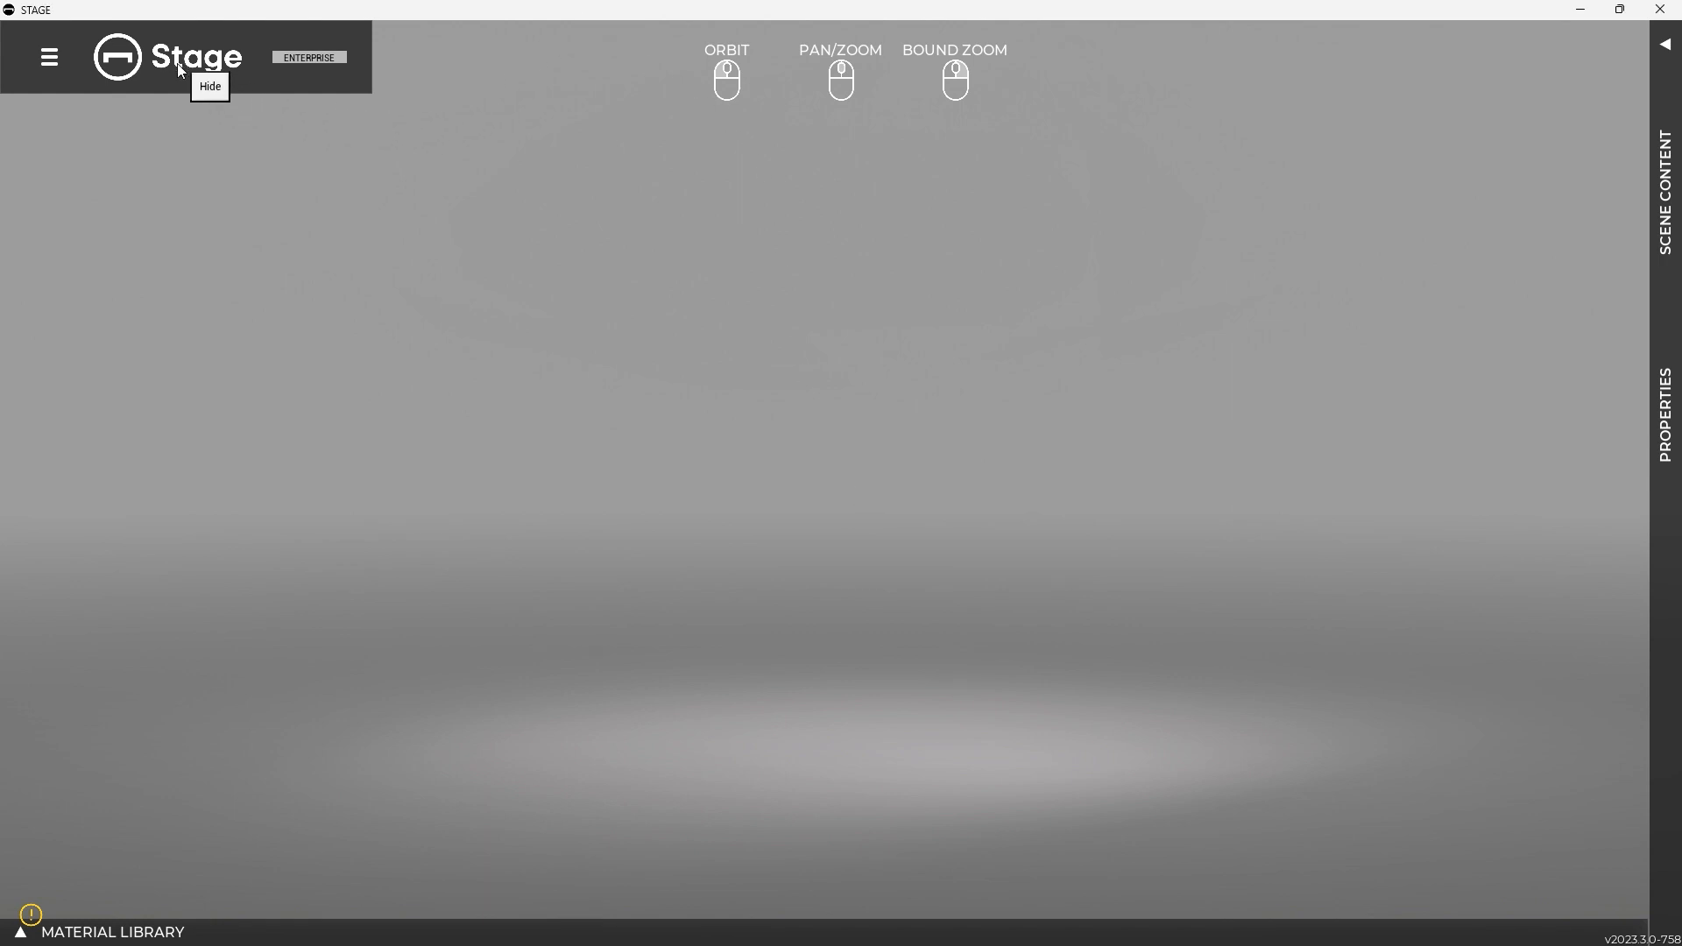
Open the model file GarrisonTrailLow_GreyV2.glb from the Models folder
{"action": "left_click", "coordinate": [44, 61]}
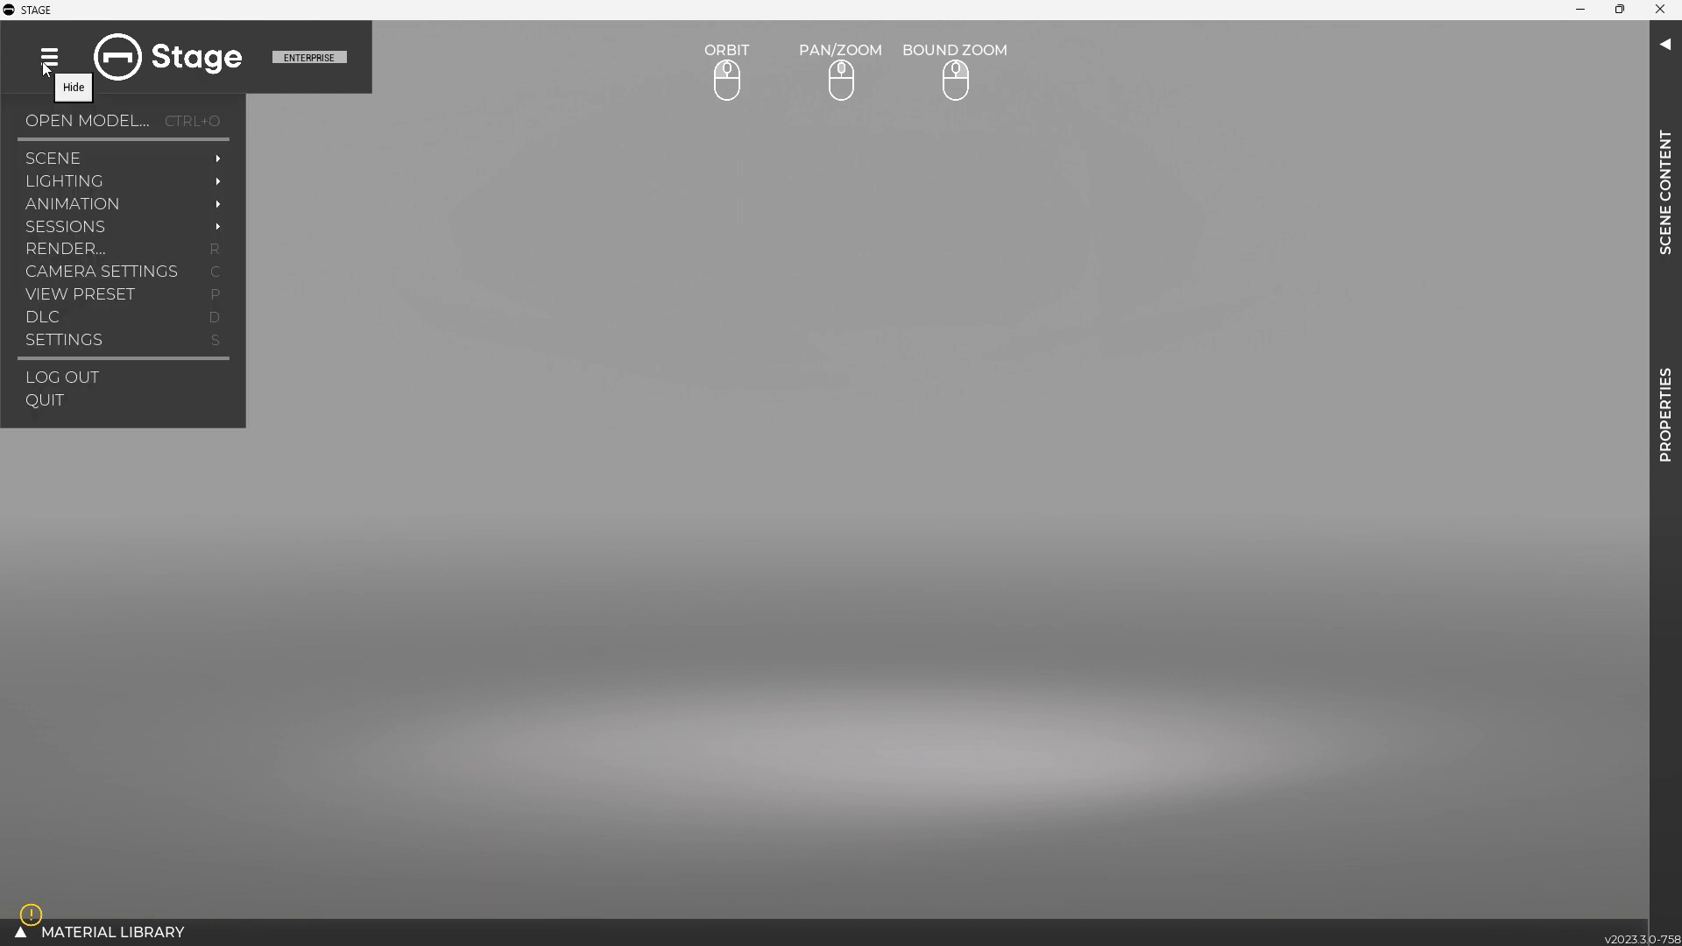
{"action": "left_click", "coordinate": [60, 121]}
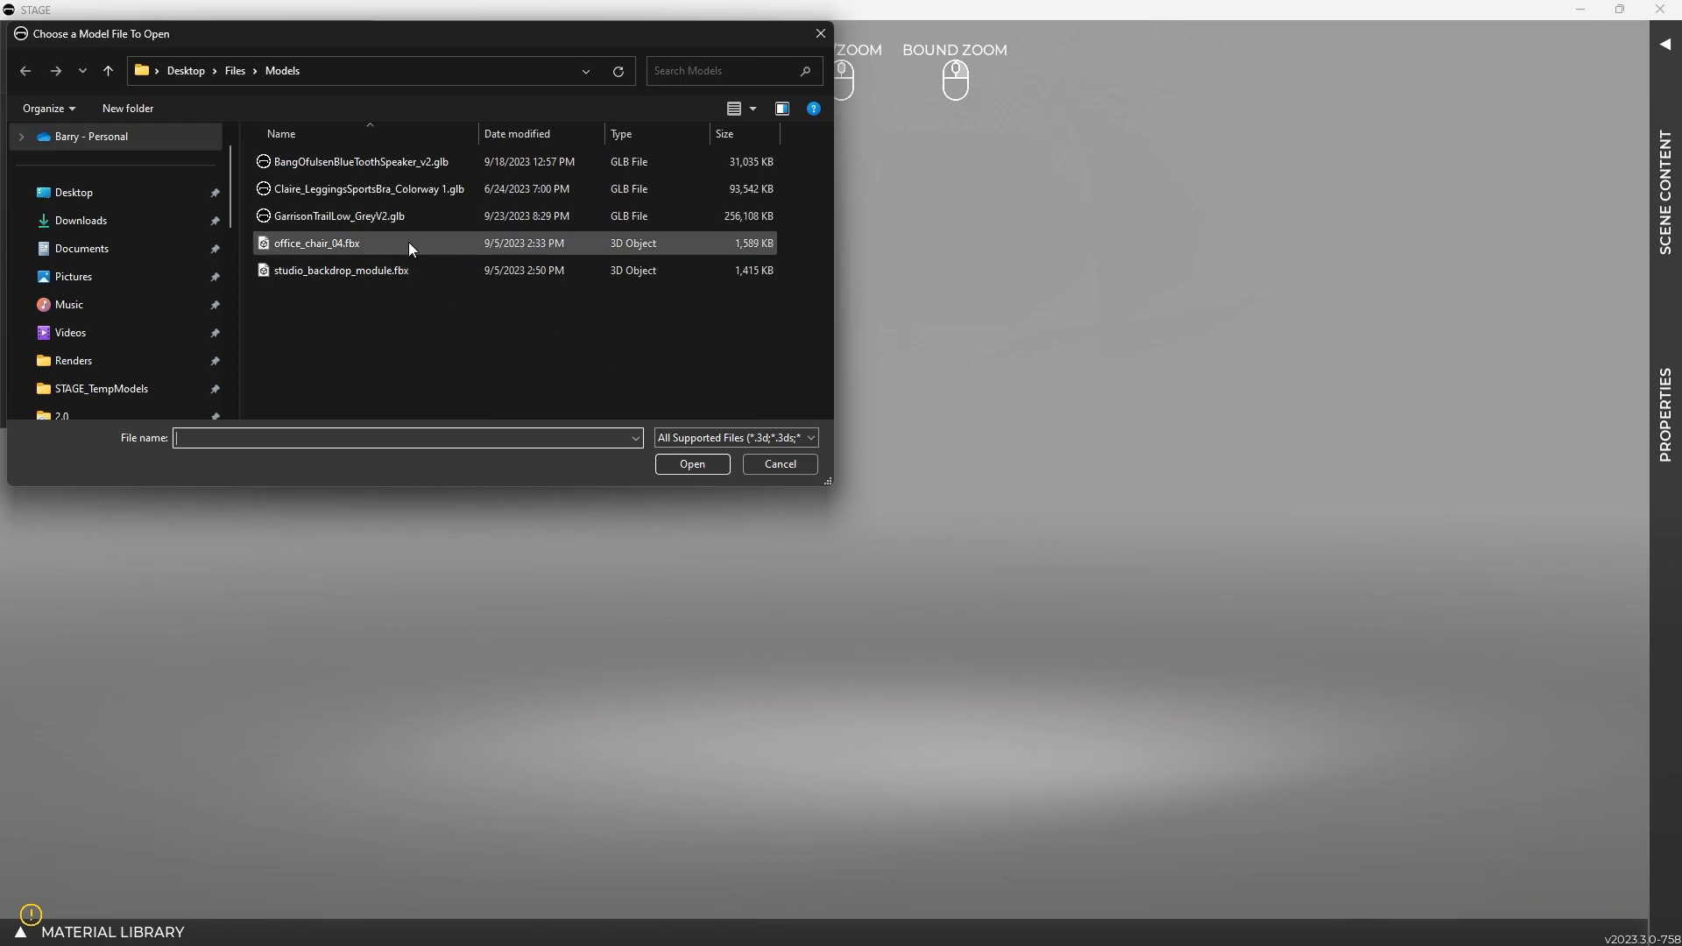
{"action": "left_click", "coordinate": [387, 222]}
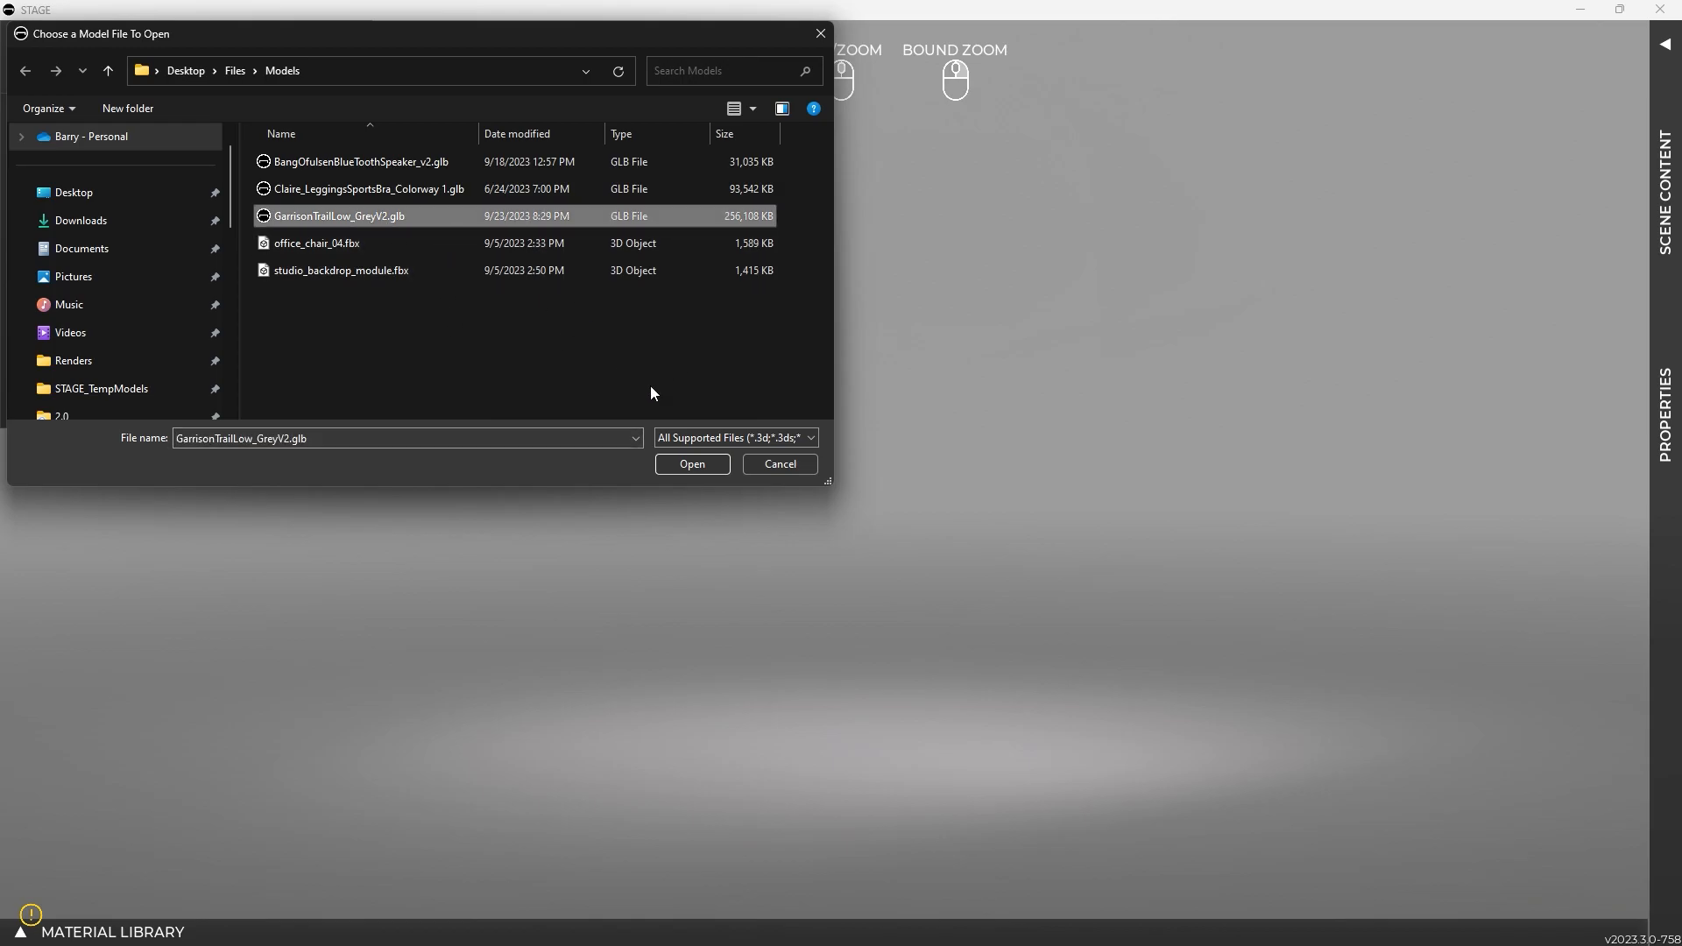
{"action": "left_click", "coordinate": [698, 466]}
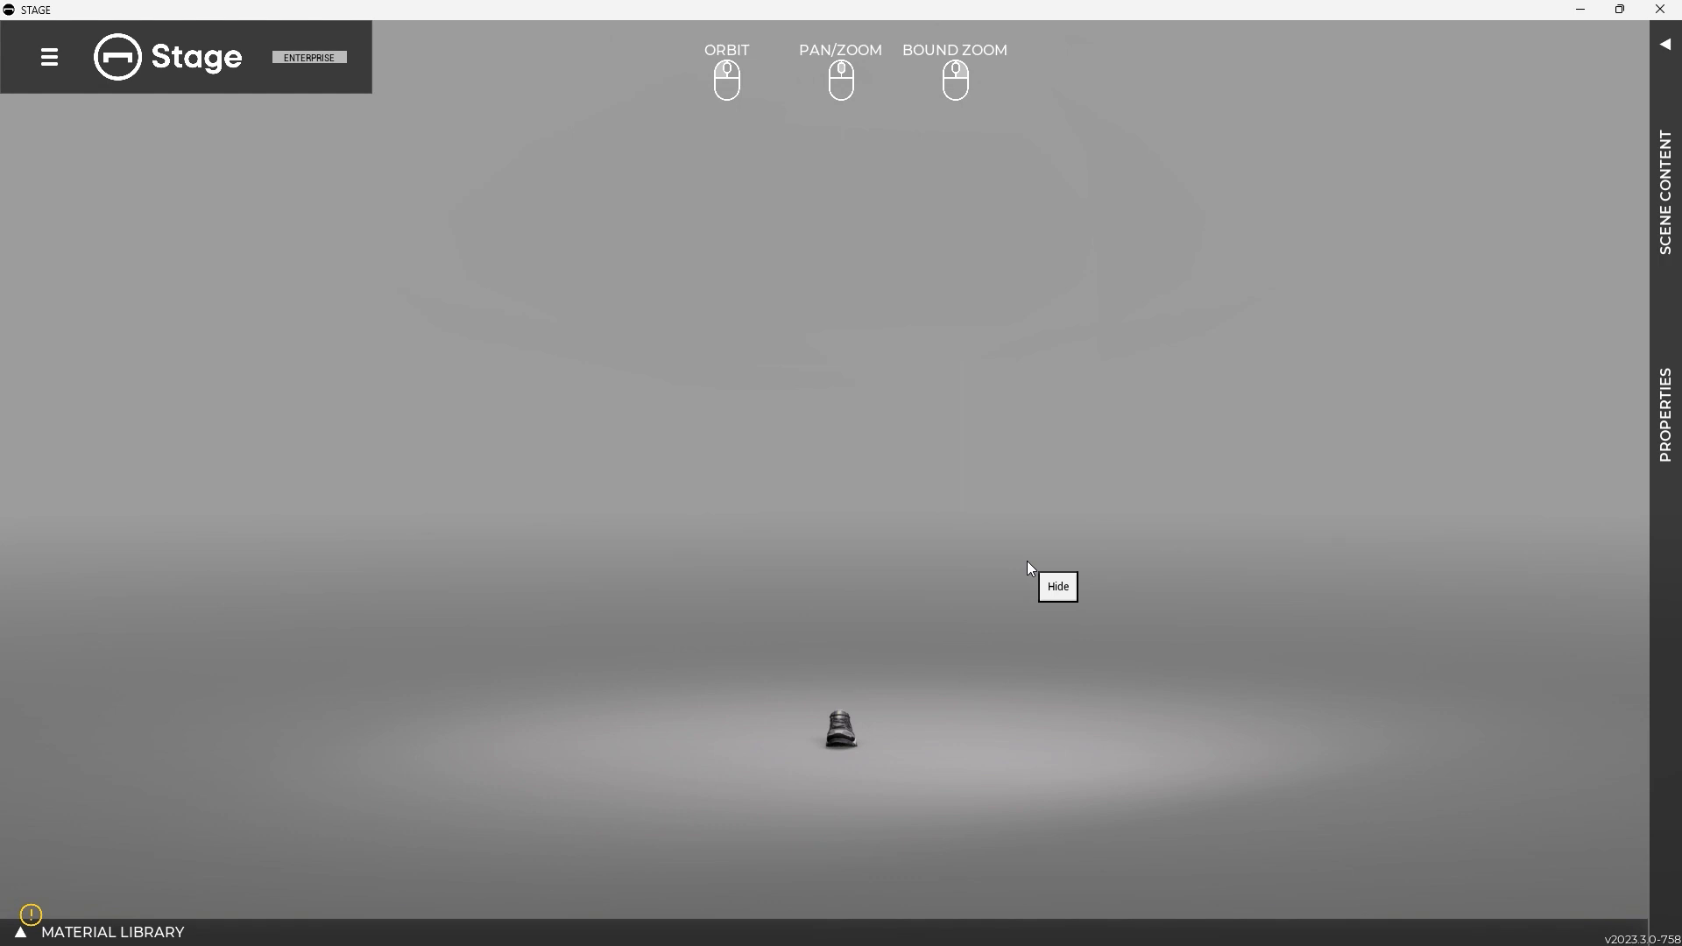
Zoom in on the imported shoe, orbit it to a three-quarter view and show the scene content
{"action": "left_click", "coordinate": [843, 735]}
{"action": "right_click", "coordinate": [865, 739]}
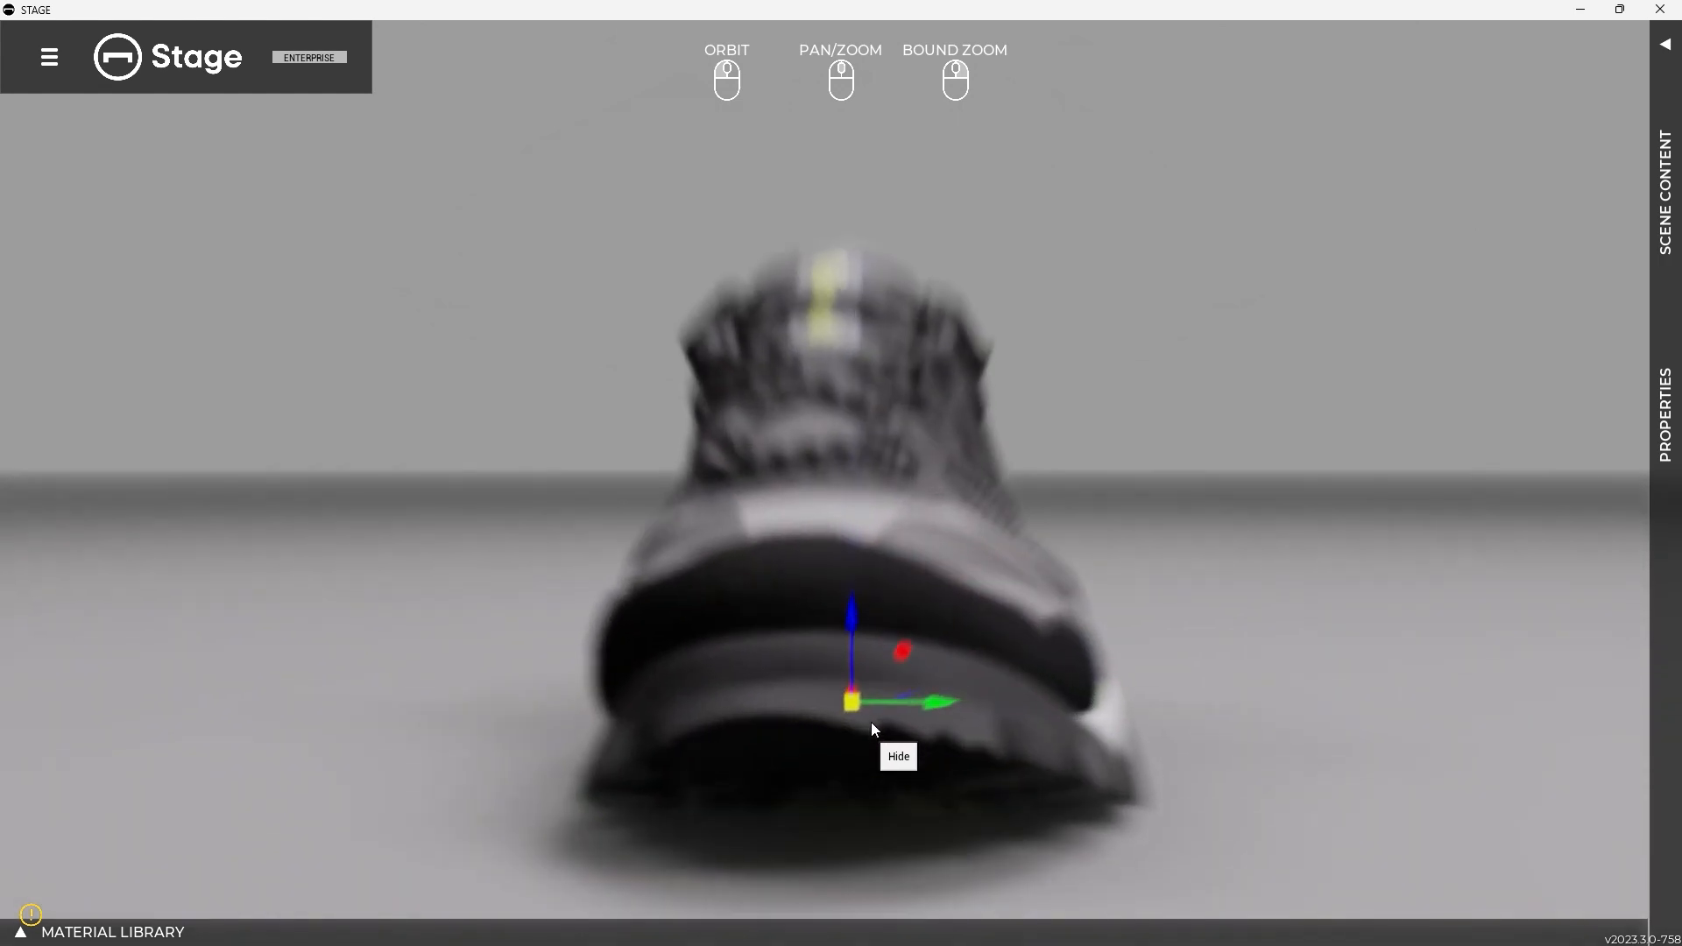
{"action": "left_click_drag", "start_coordinate": [1188, 604], "coordinate": [905, 584]}
{"action": "left_click_drag", "start_coordinate": [681, 489], "coordinate": [815, 494]}
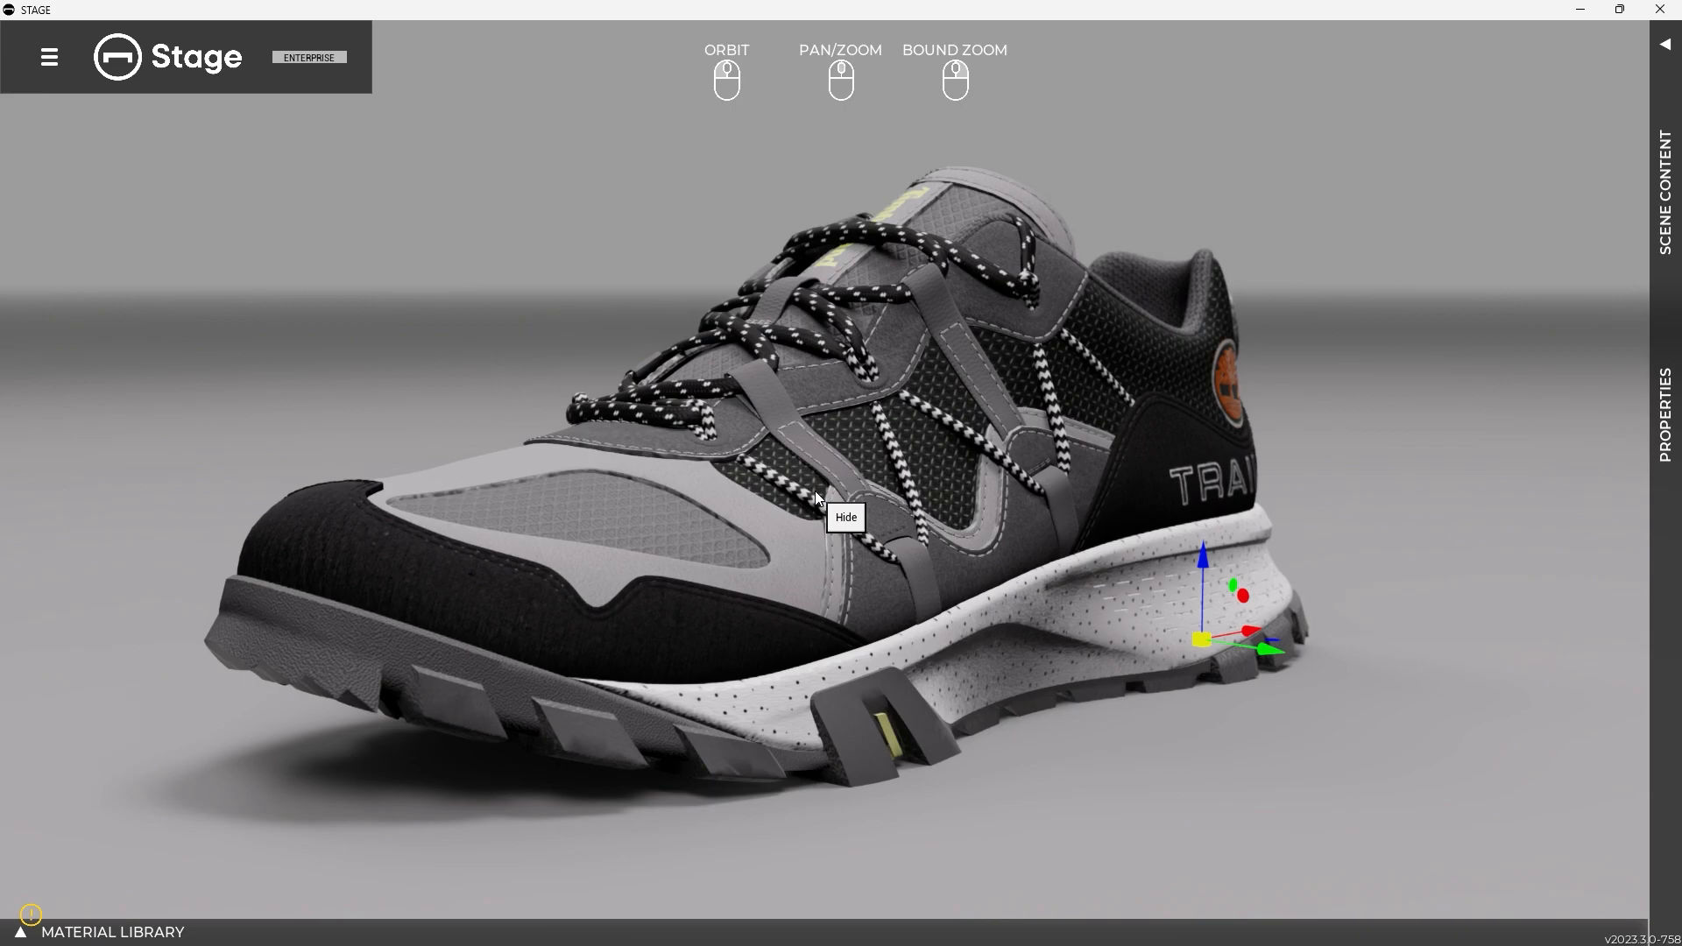
{"action": "left_click_drag", "start_coordinate": [921, 492], "coordinate": [993, 494]}
{"action": "scroll", "coordinate": [1000, 487], "scroll_direction": "down", "scroll_amount": 3}
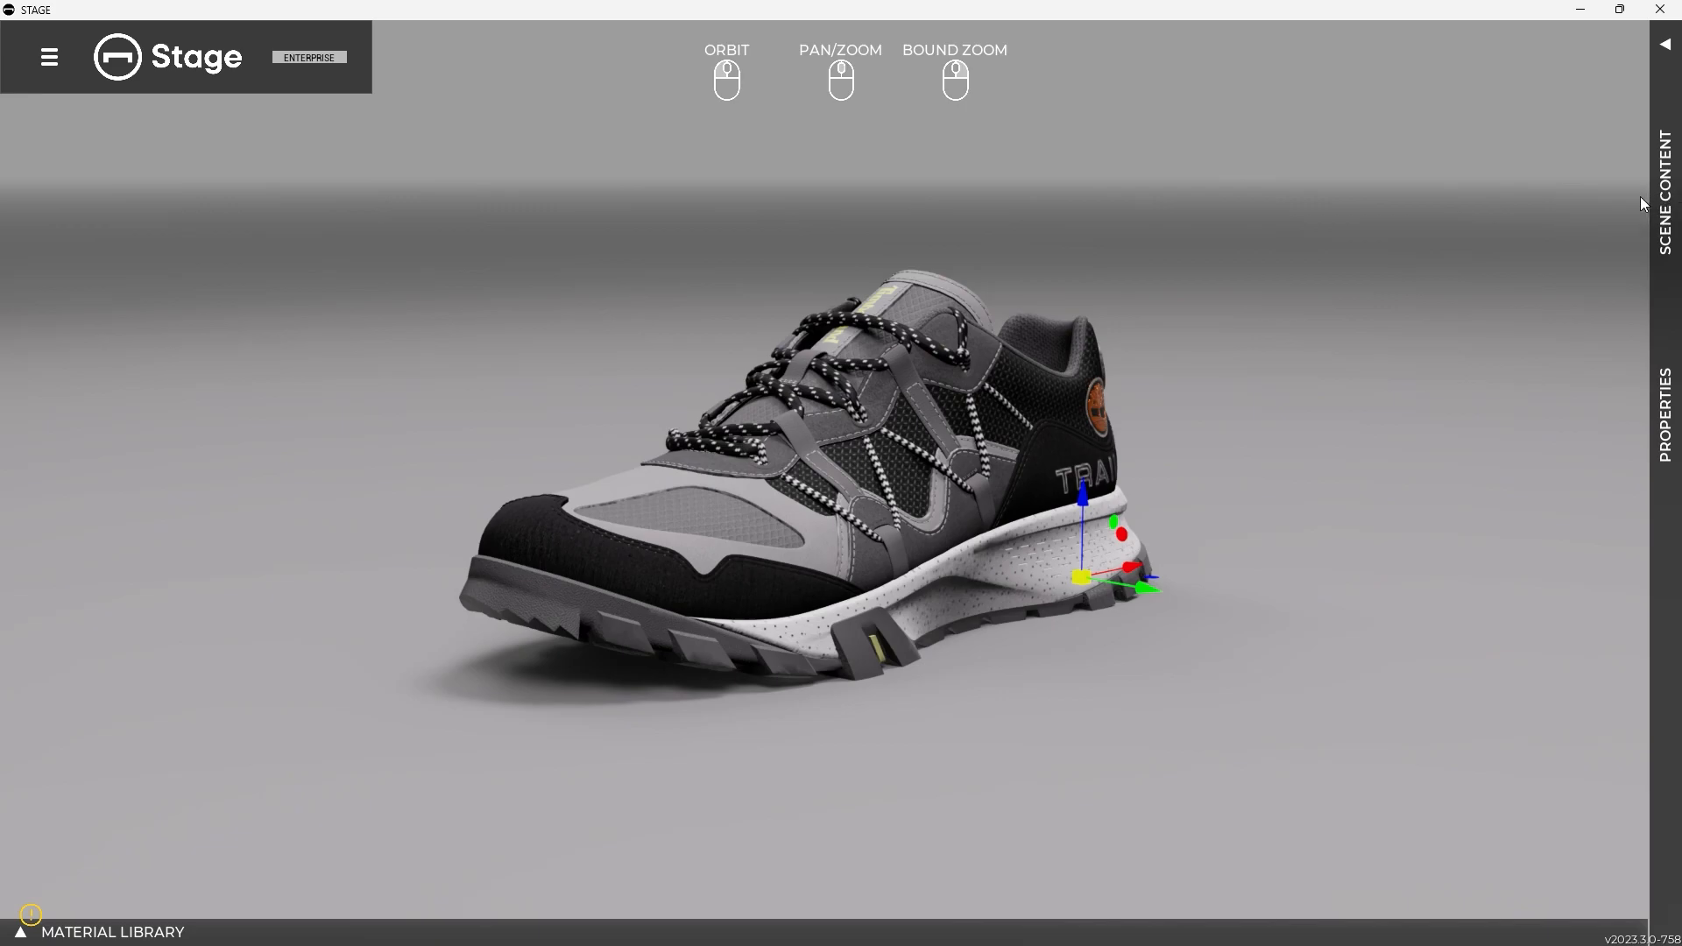
{"action": "left_click", "coordinate": [1662, 203]}
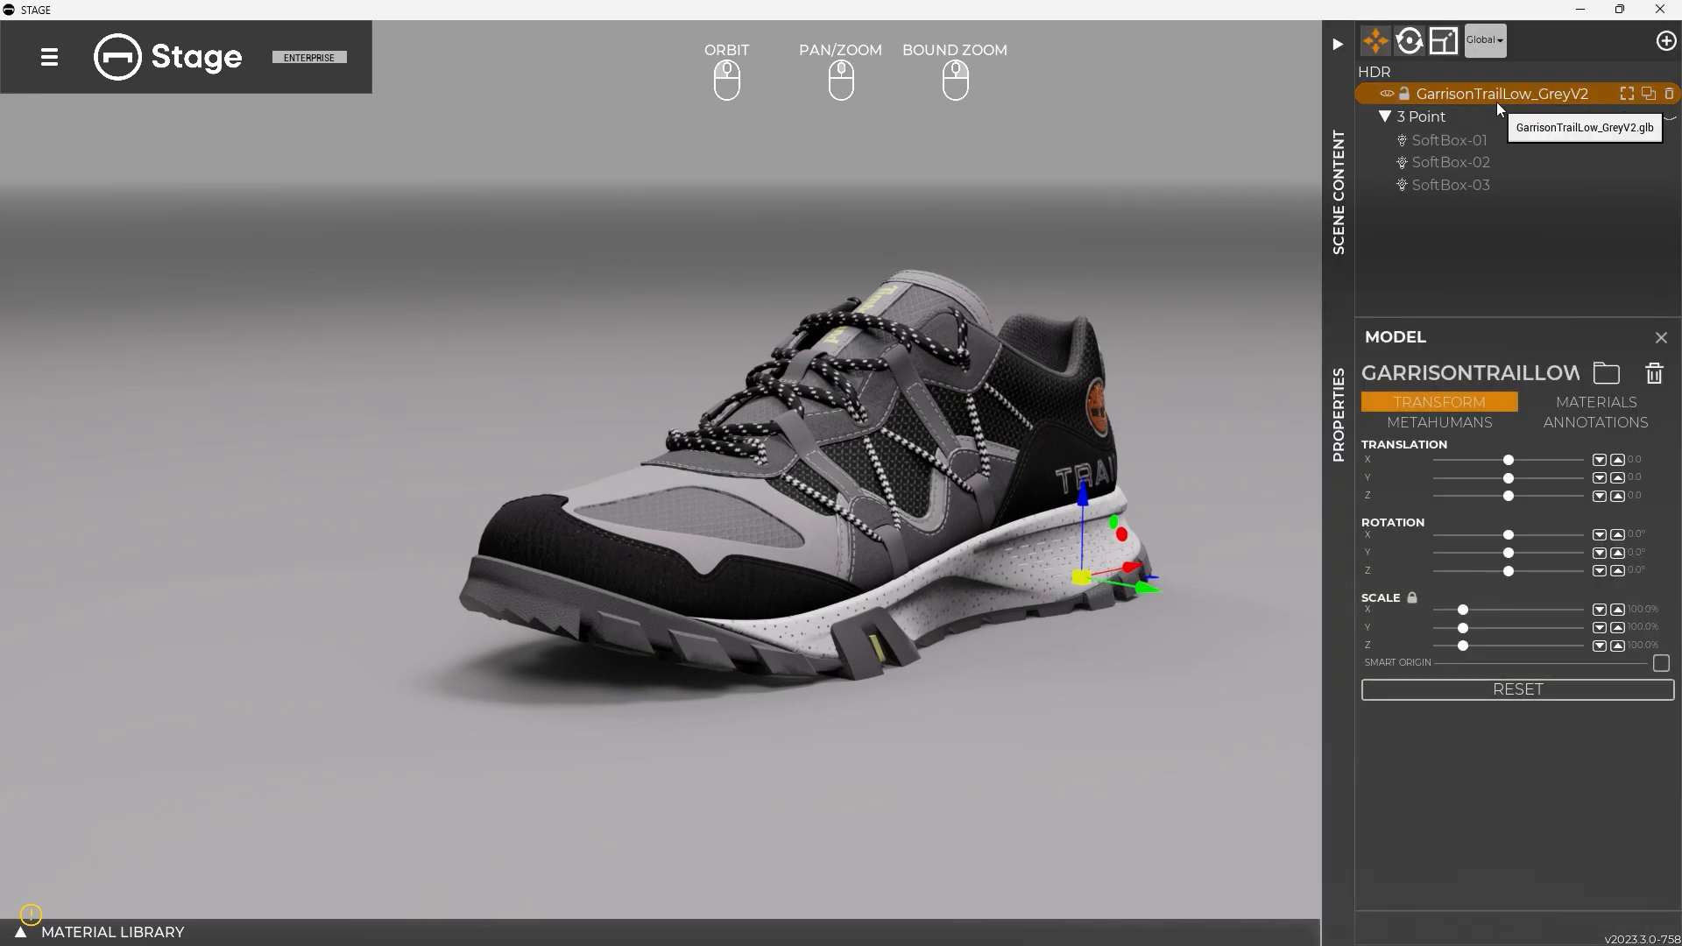
Toggle the lock of the GarrisonTrailLow_GreyV2 model on and off
{"action": "left_click", "coordinate": [1404, 95]}
{"action": "left_click", "coordinate": [1405, 94]}
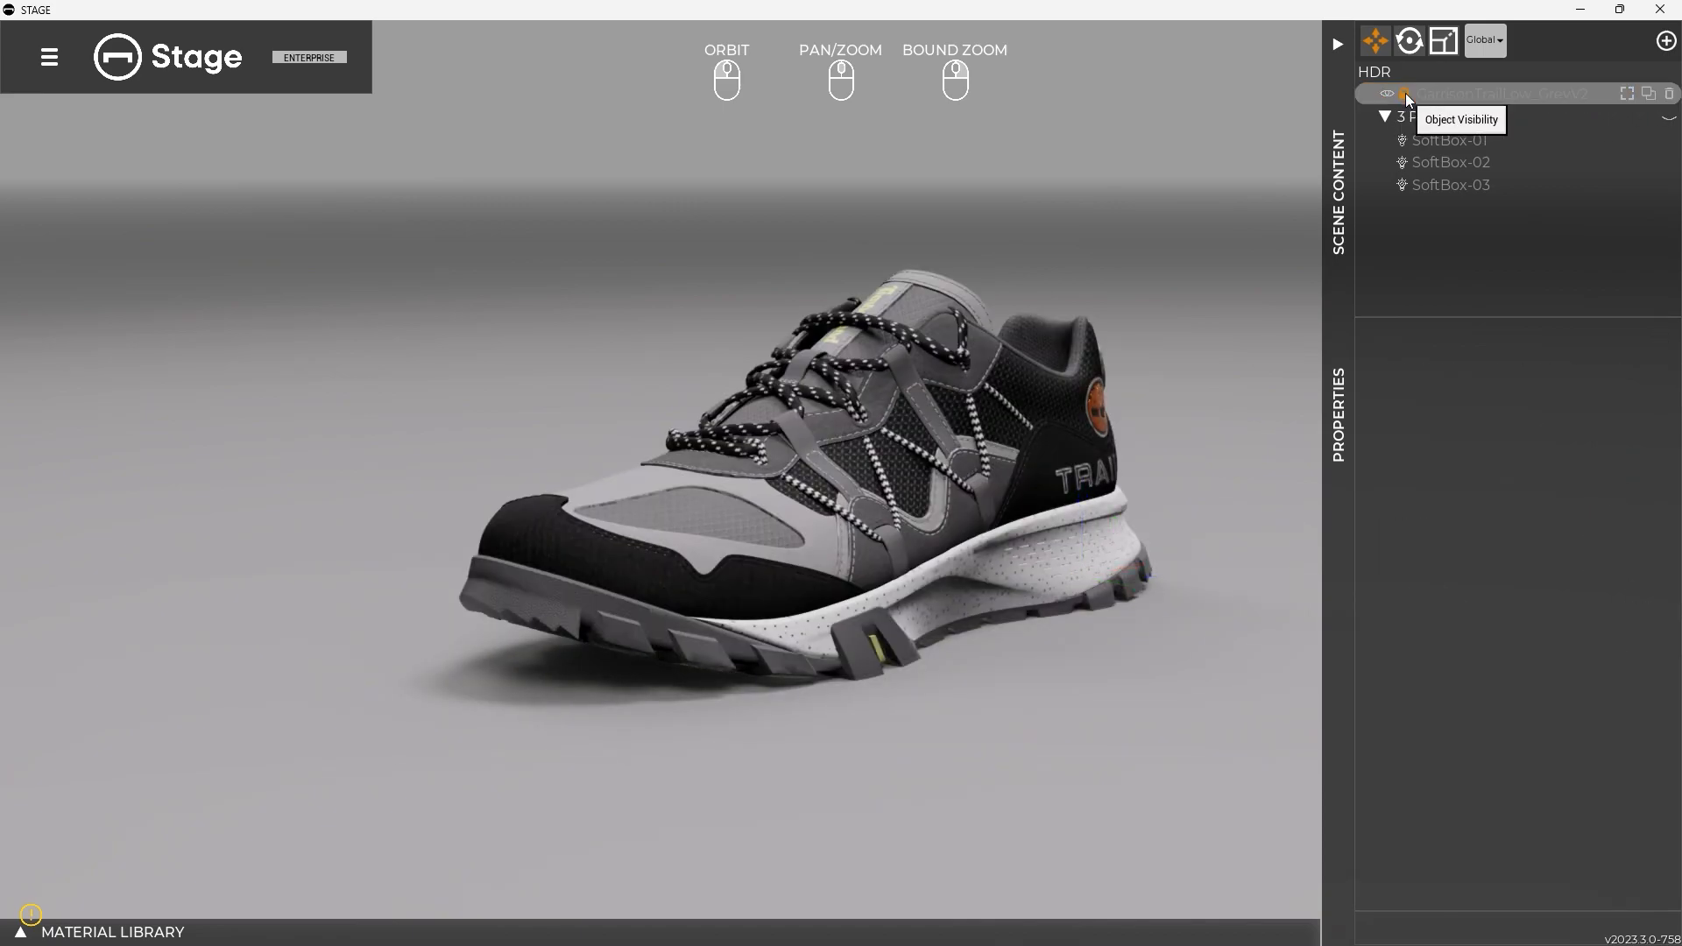
{"action": "left_click", "coordinate": [1405, 95]}
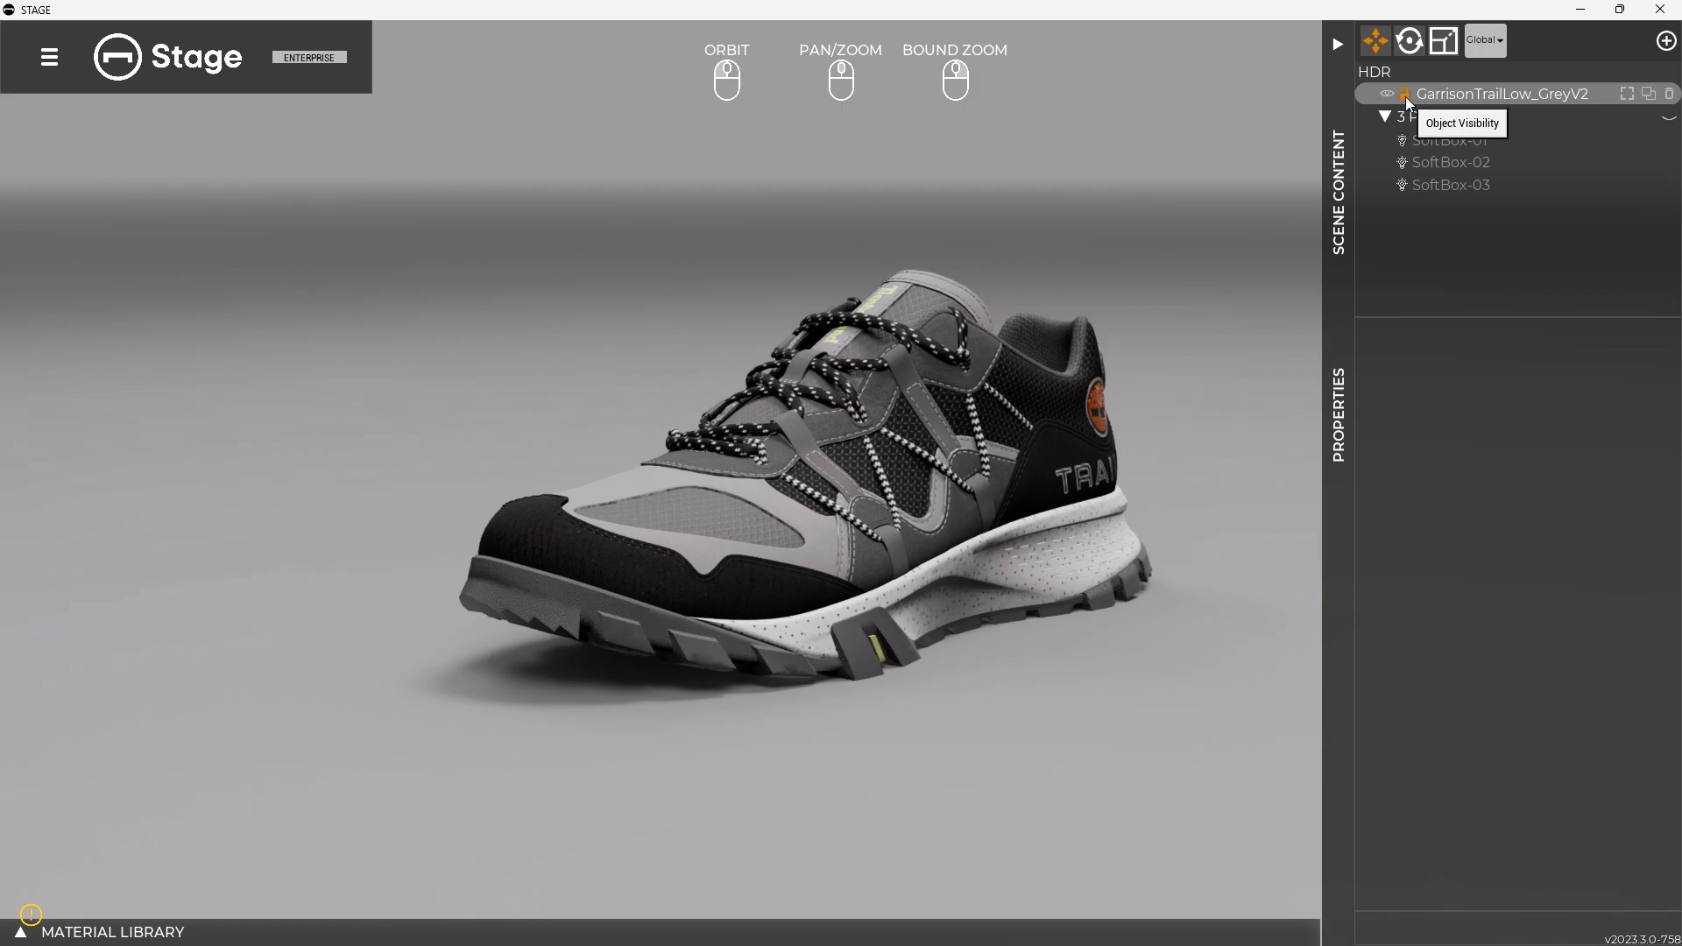
Move the view away from the shoe, then select GarrisonTrailLow_GreyV2 and frame it in the viewport
{"action": "left_click_drag", "start_coordinate": [804, 344], "coordinate": [1070, 374]}
{"action": "middle_click_drag", "start_coordinate": [1069, 374], "coordinate": [248, 437]}
{"action": "middle_click_drag", "start_coordinate": [366, 422], "coordinate": [147, 405]}
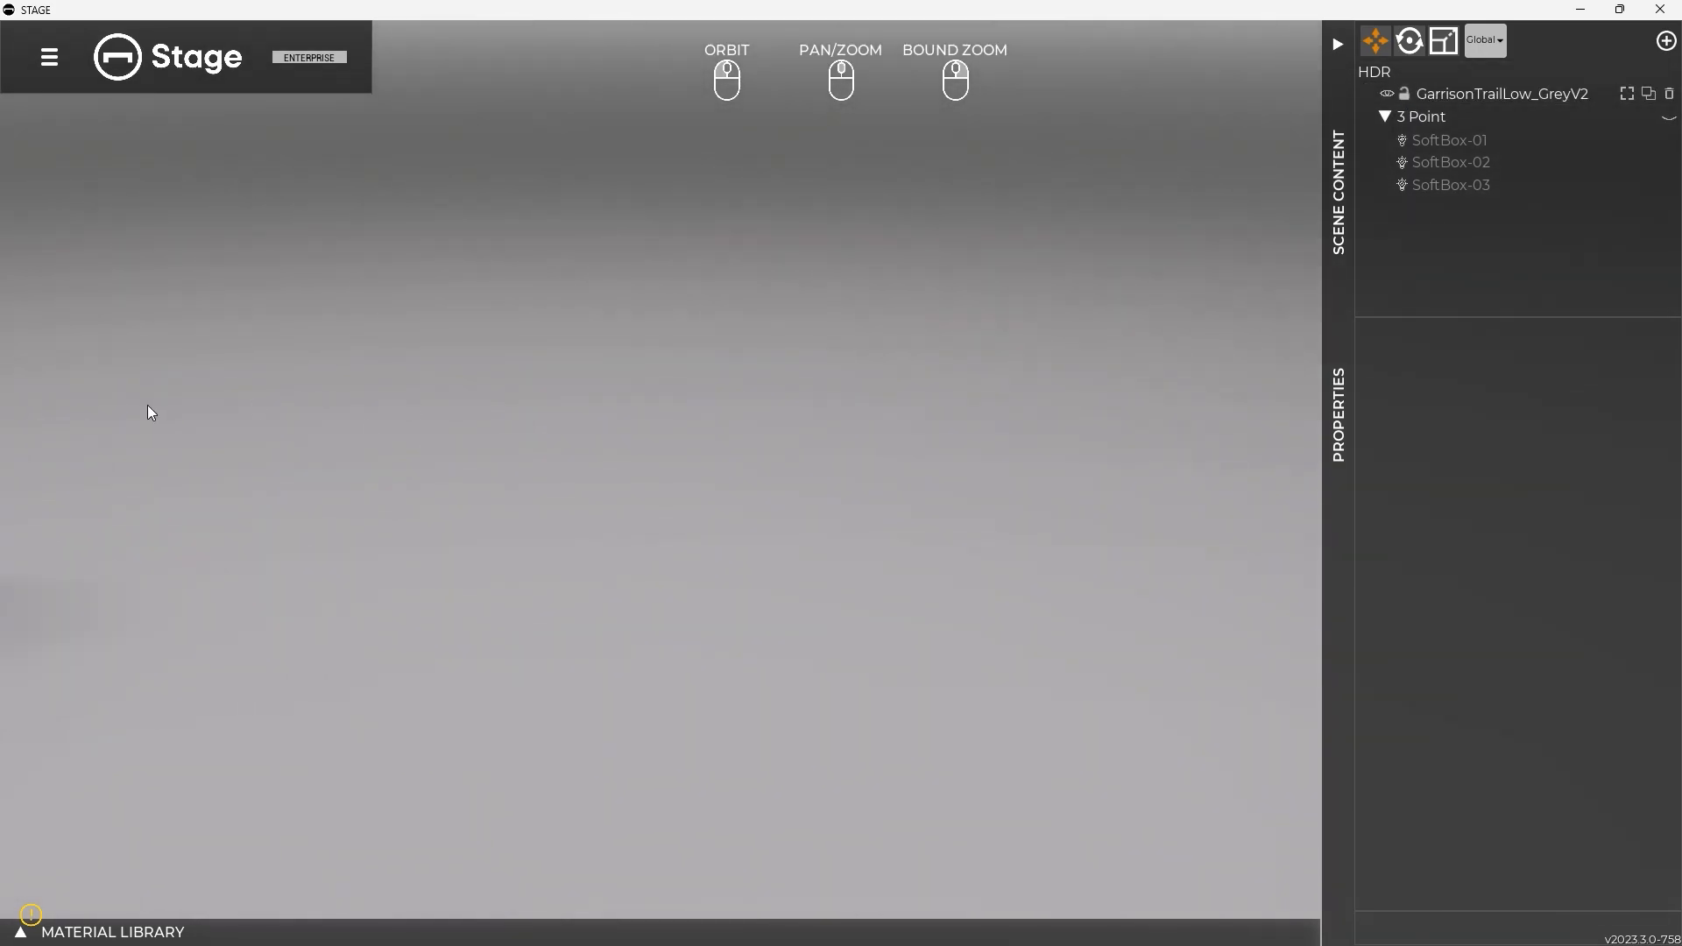
{"action": "left_click", "coordinate": [1475, 94]}
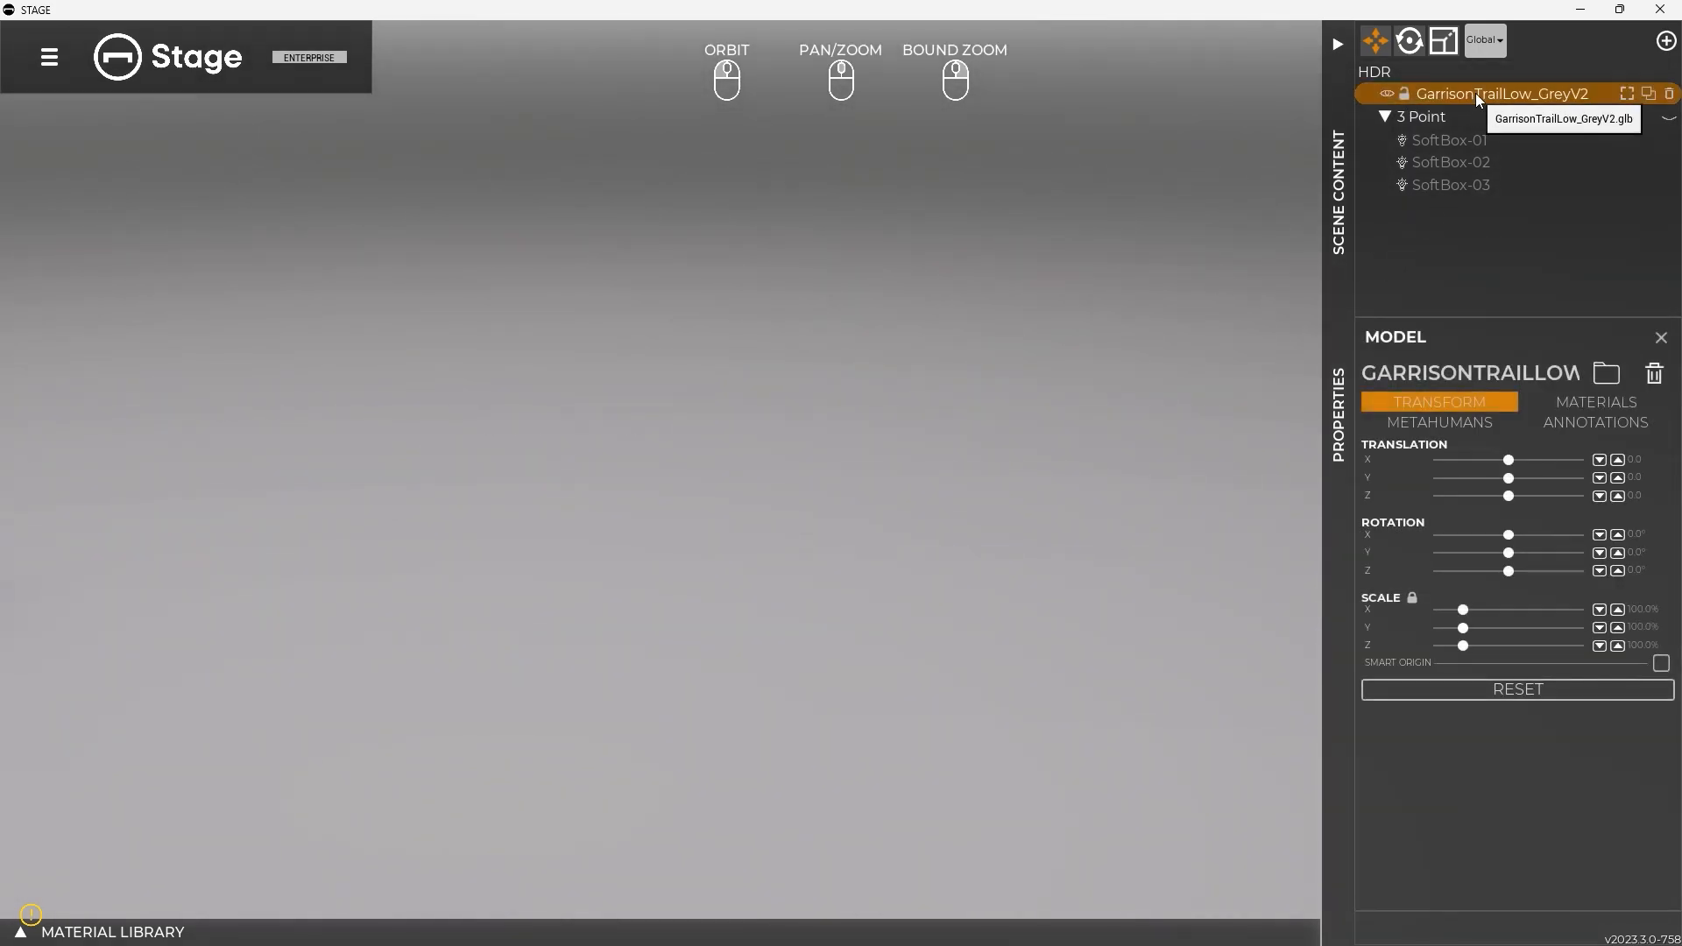
{"action": "left_click", "coordinate": [1627, 95]}
{"action": "left_click_drag", "start_coordinate": [942, 410], "coordinate": [834, 413]}
{"action": "scroll", "coordinate": [837, 412], "scroll_direction": "down", "scroll_amount": 5}
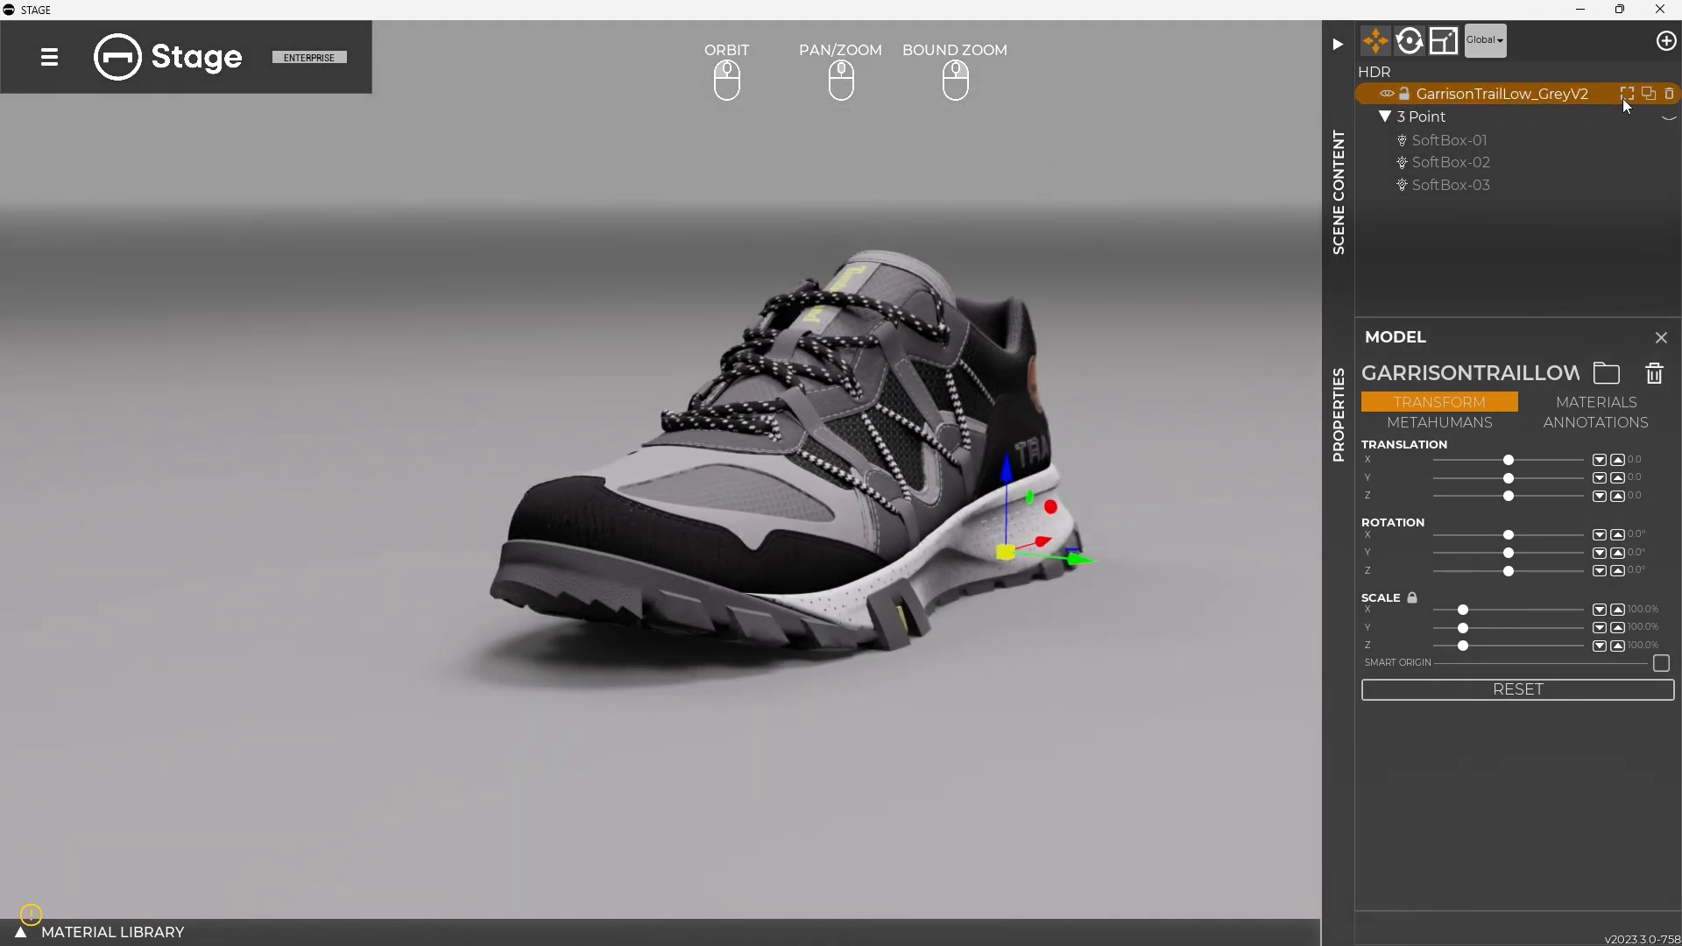
Duplicate the shoe and move the copy beside the original, to about -3.9 in X and -15.0 in Y
{"action": "left_click", "coordinate": [1648, 94]}
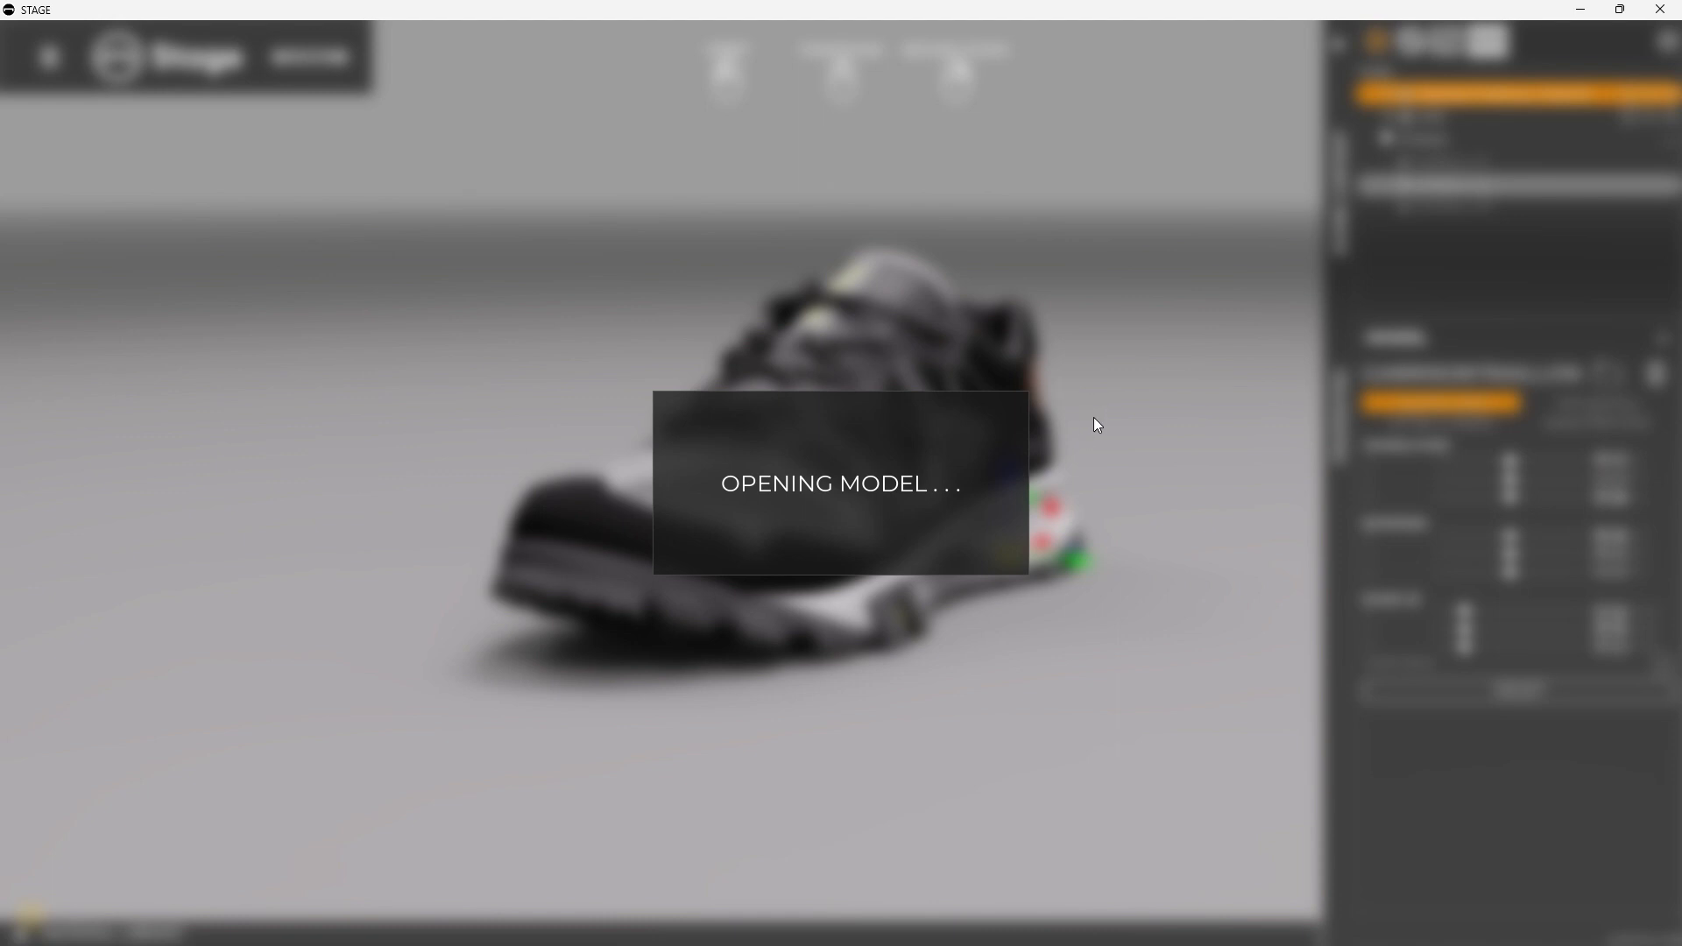
{"action": "left_click_drag", "start_coordinate": [1109, 427], "coordinate": [730, 430]}
{"action": "left_click_drag", "start_coordinate": [876, 491], "coordinate": [824, 454]}
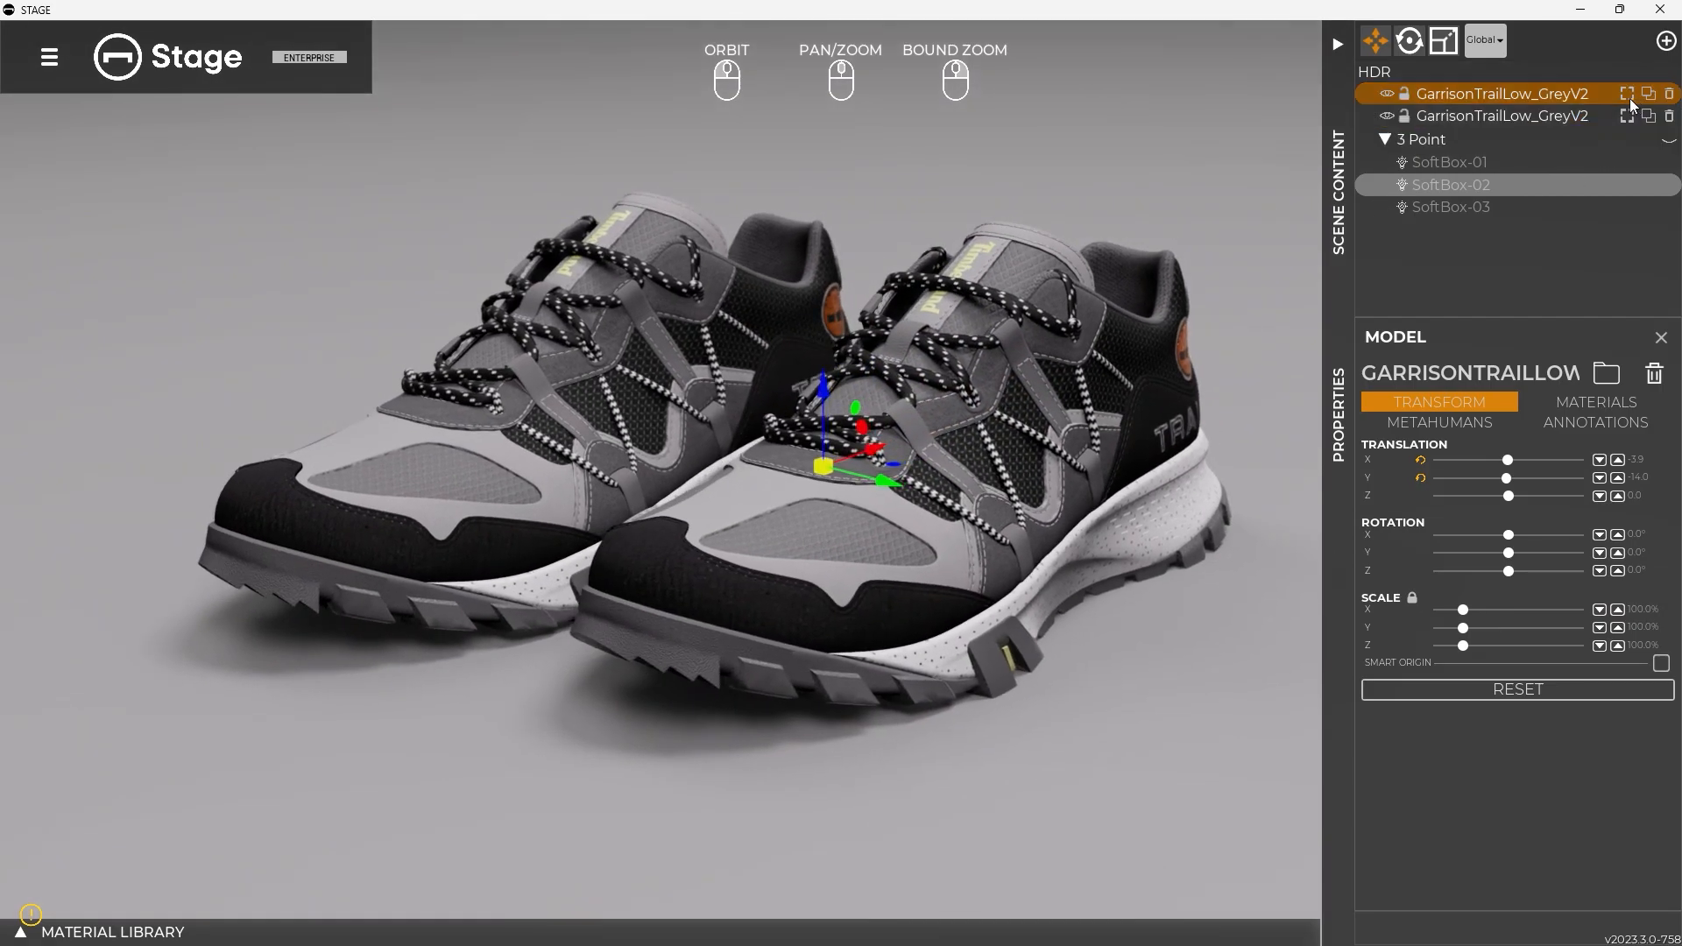
{"action": "left_click_drag", "start_coordinate": [851, 474], "coordinate": [830, 438]}
{"action": "left_click_drag", "start_coordinate": [1007, 456], "coordinate": [789, 561]}
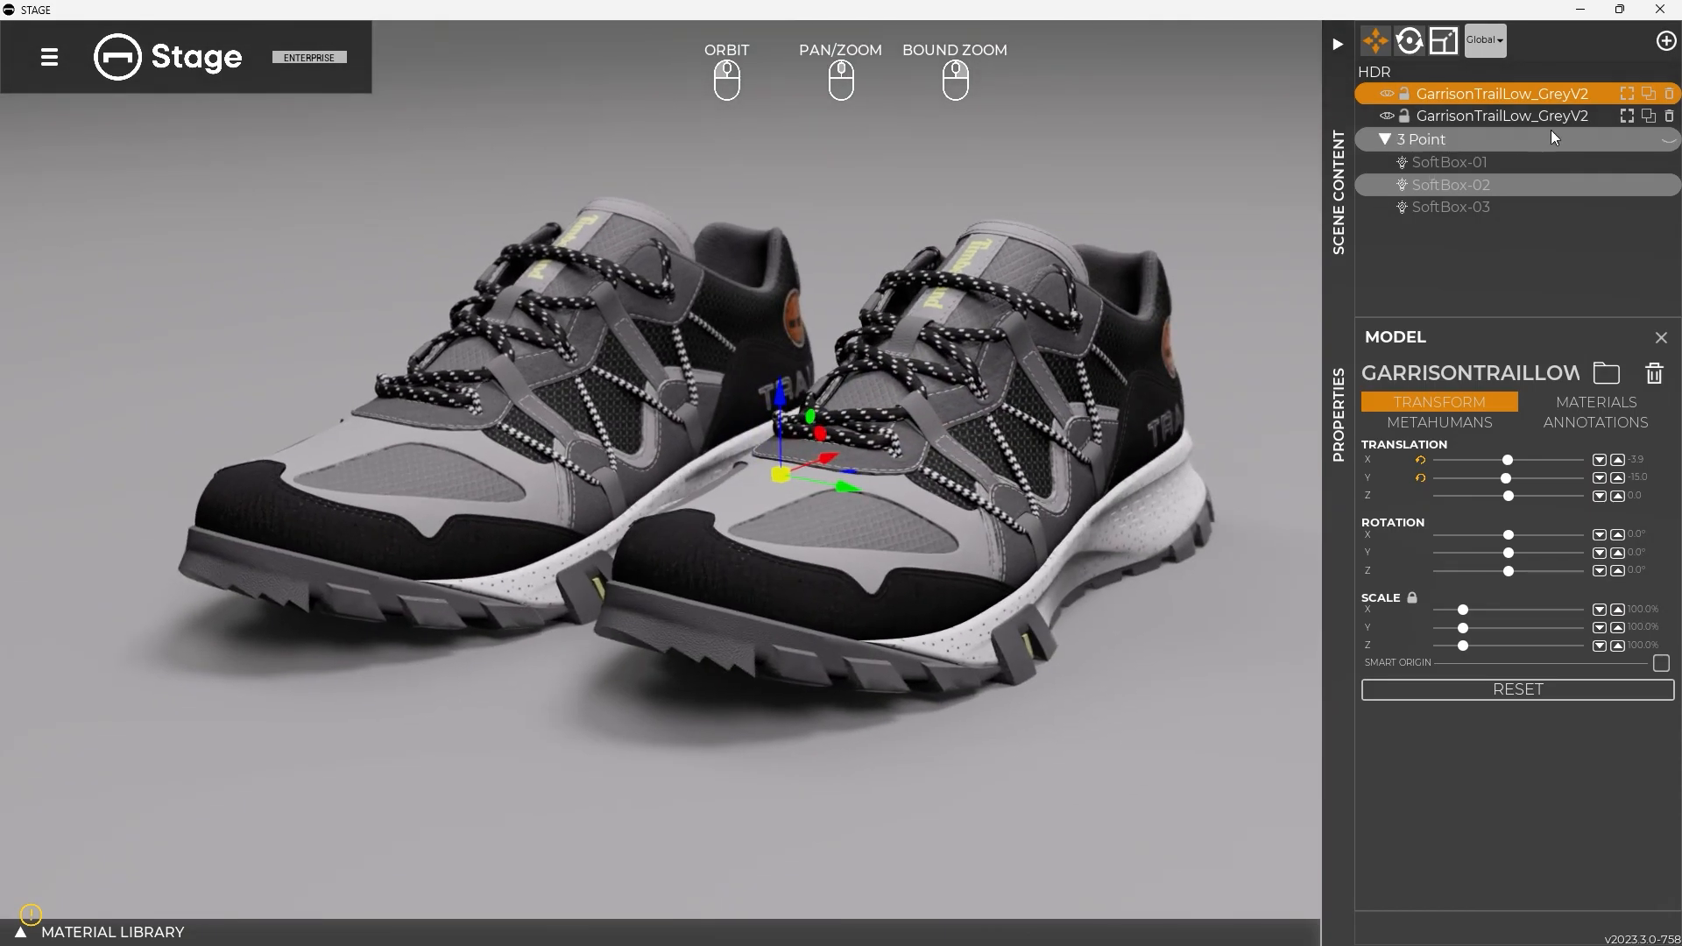
Select each of the two shoes in turn and delete the duplicate copy
{"action": "left_click", "coordinate": [1595, 117]}
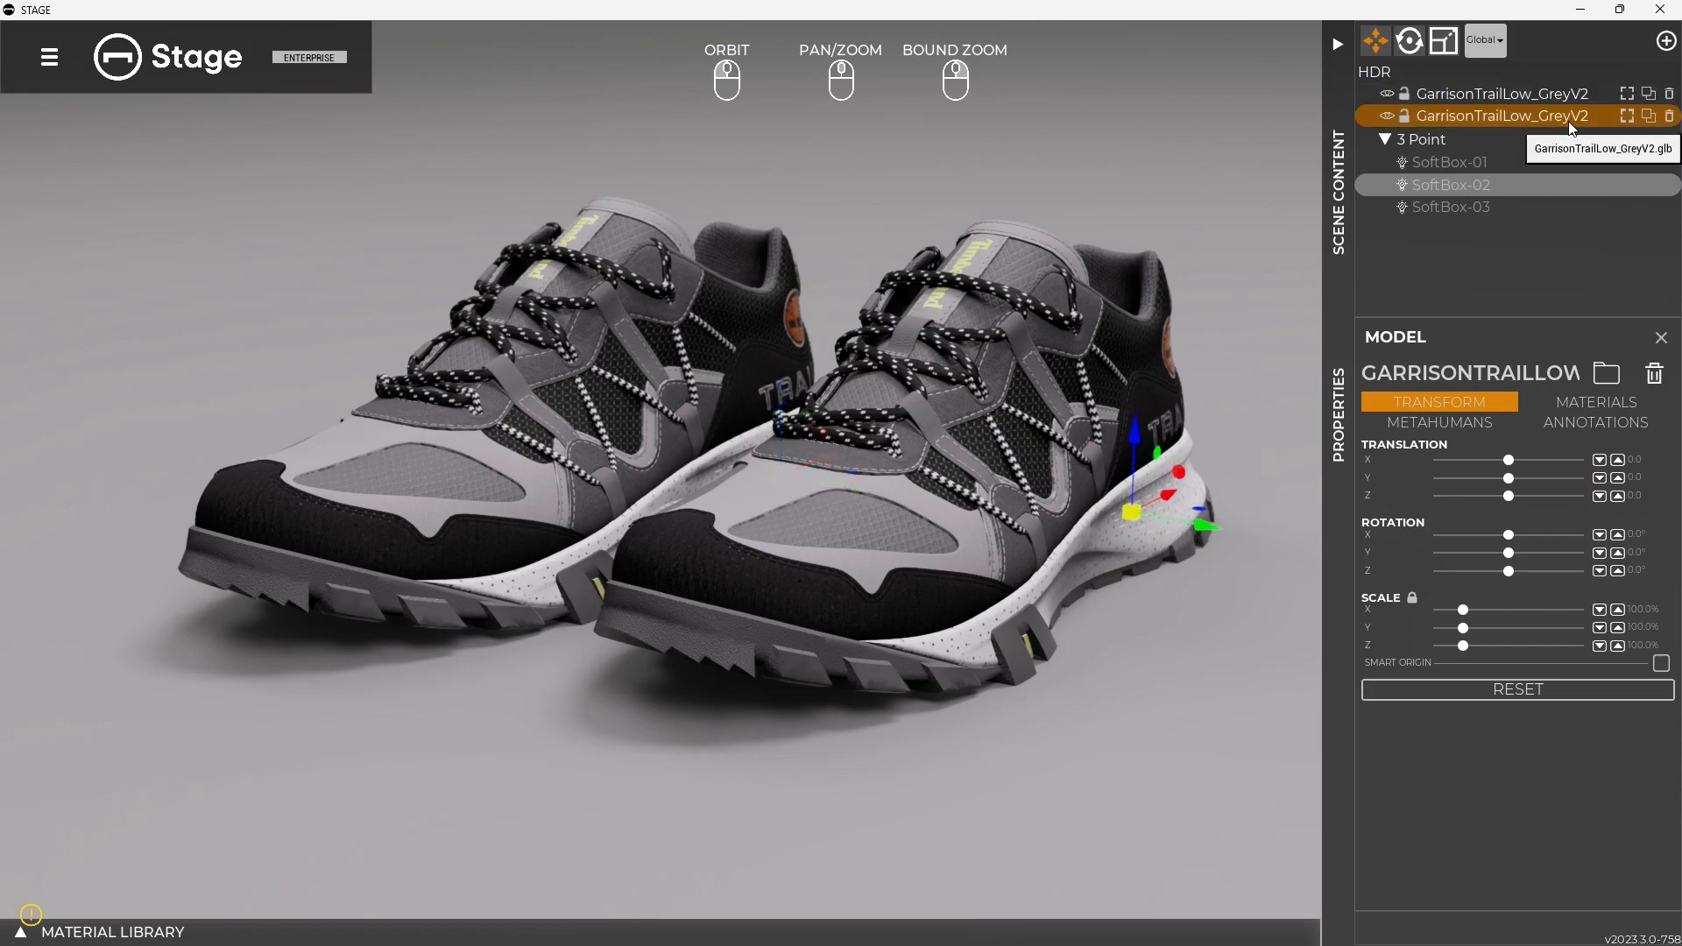
{"action": "left_click", "coordinate": [1611, 94]}
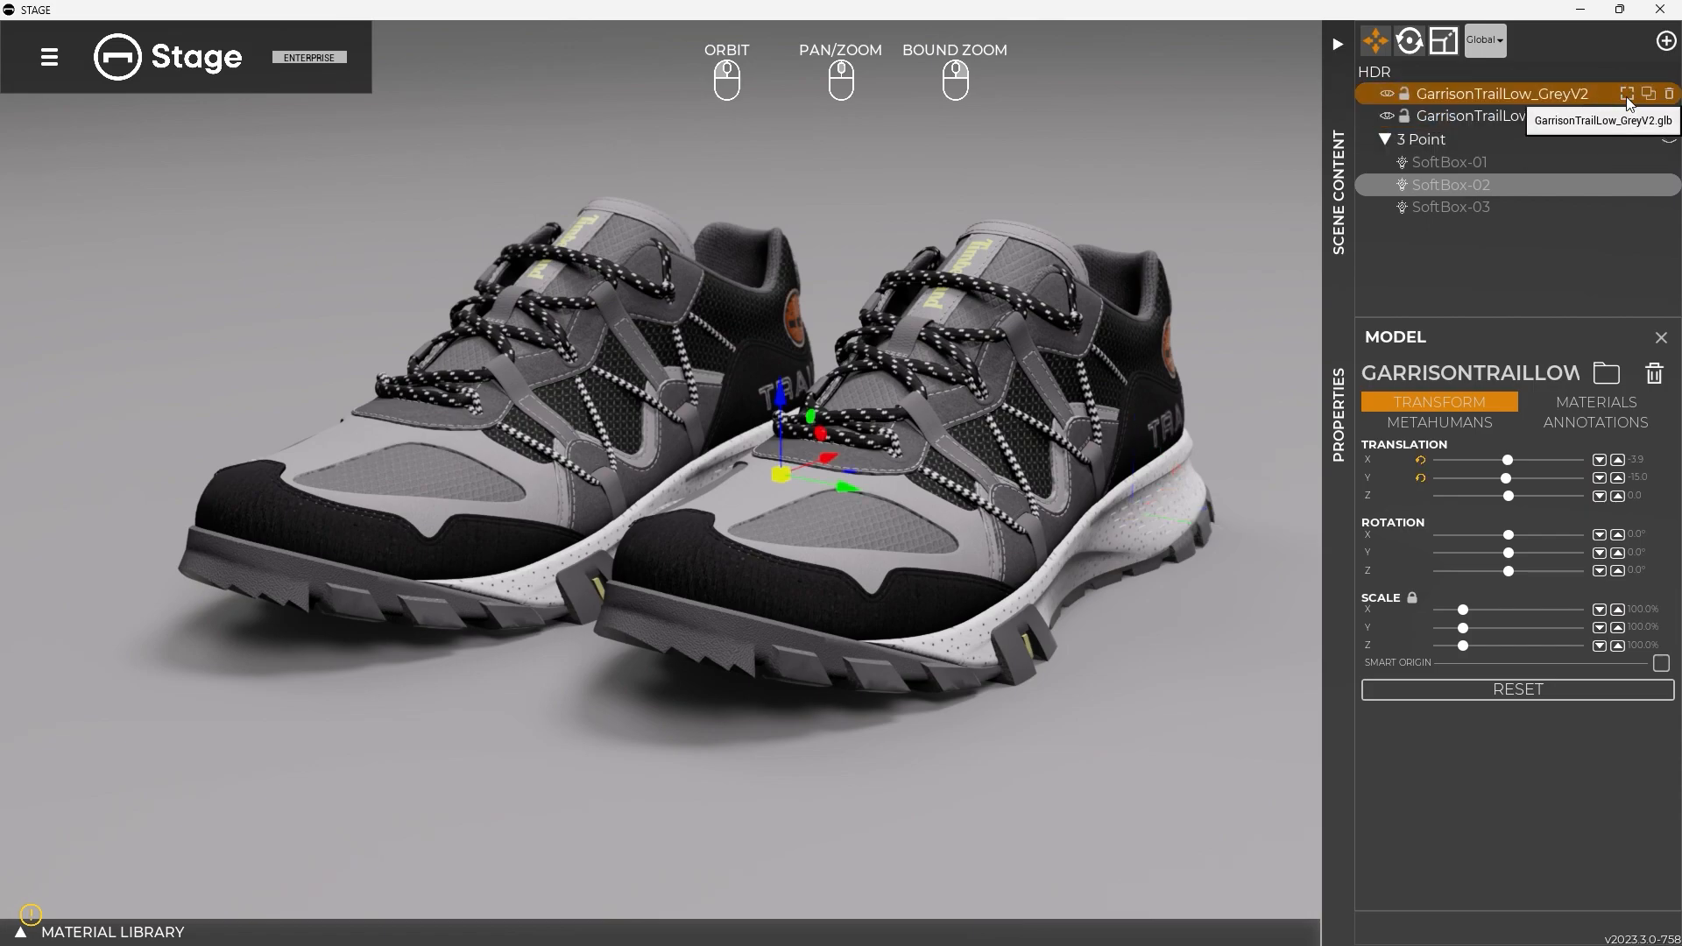
{"action": "left_click", "coordinate": [1669, 99]}
{"action": "left_click_drag", "start_coordinate": [855, 398], "coordinate": [824, 442]}
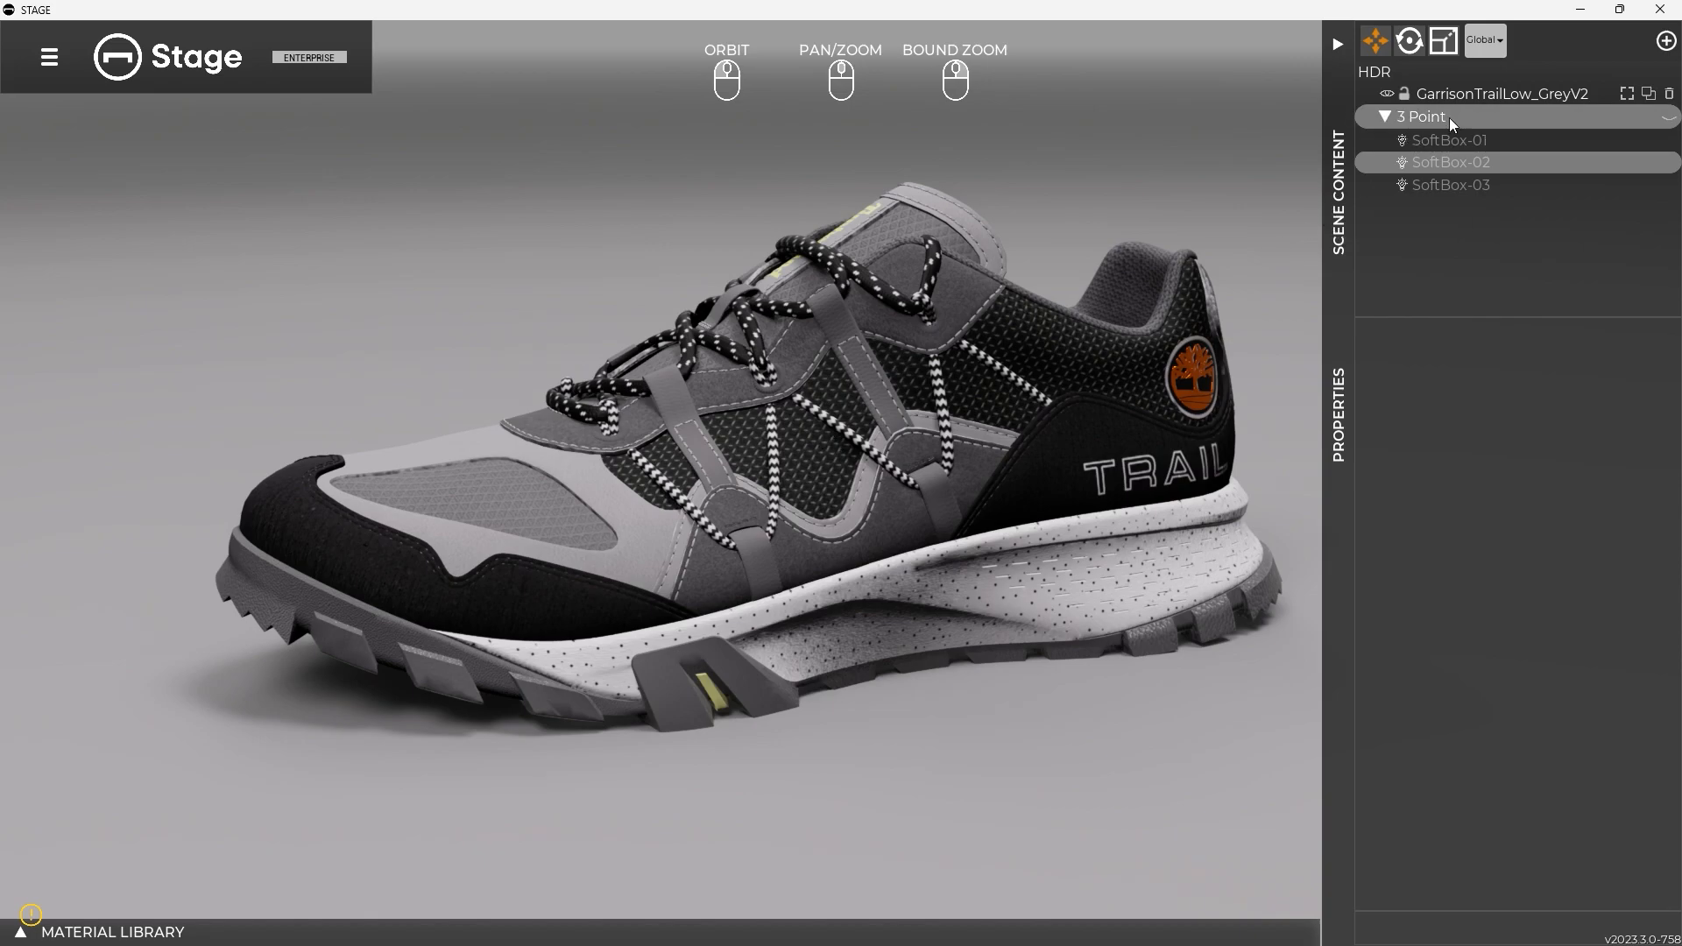
Select the remaining shoe and cycle its gizmo through Rotate and Scale, ending on Translate
{"action": "left_click", "coordinate": [1477, 97]}
{"action": "mouse_move", "coordinate": [968, 548]}
{"action": "left_mouse_down"}
{"action": "mouse_move", "coordinate": [911, 516]}
{"action": "mouse_move", "coordinate": [813, 546]}
{"action": "mouse_move", "coordinate": [951, 536]}
{"action": "mouse_move", "coordinate": [663, 524]}
{"action": "mouse_move", "coordinate": [682, 604]}
{"action": "mouse_move", "coordinate": [929, 534]}
{"action": "mouse_move", "coordinate": [939, 546]}
{"action": "left_mouse_up"}
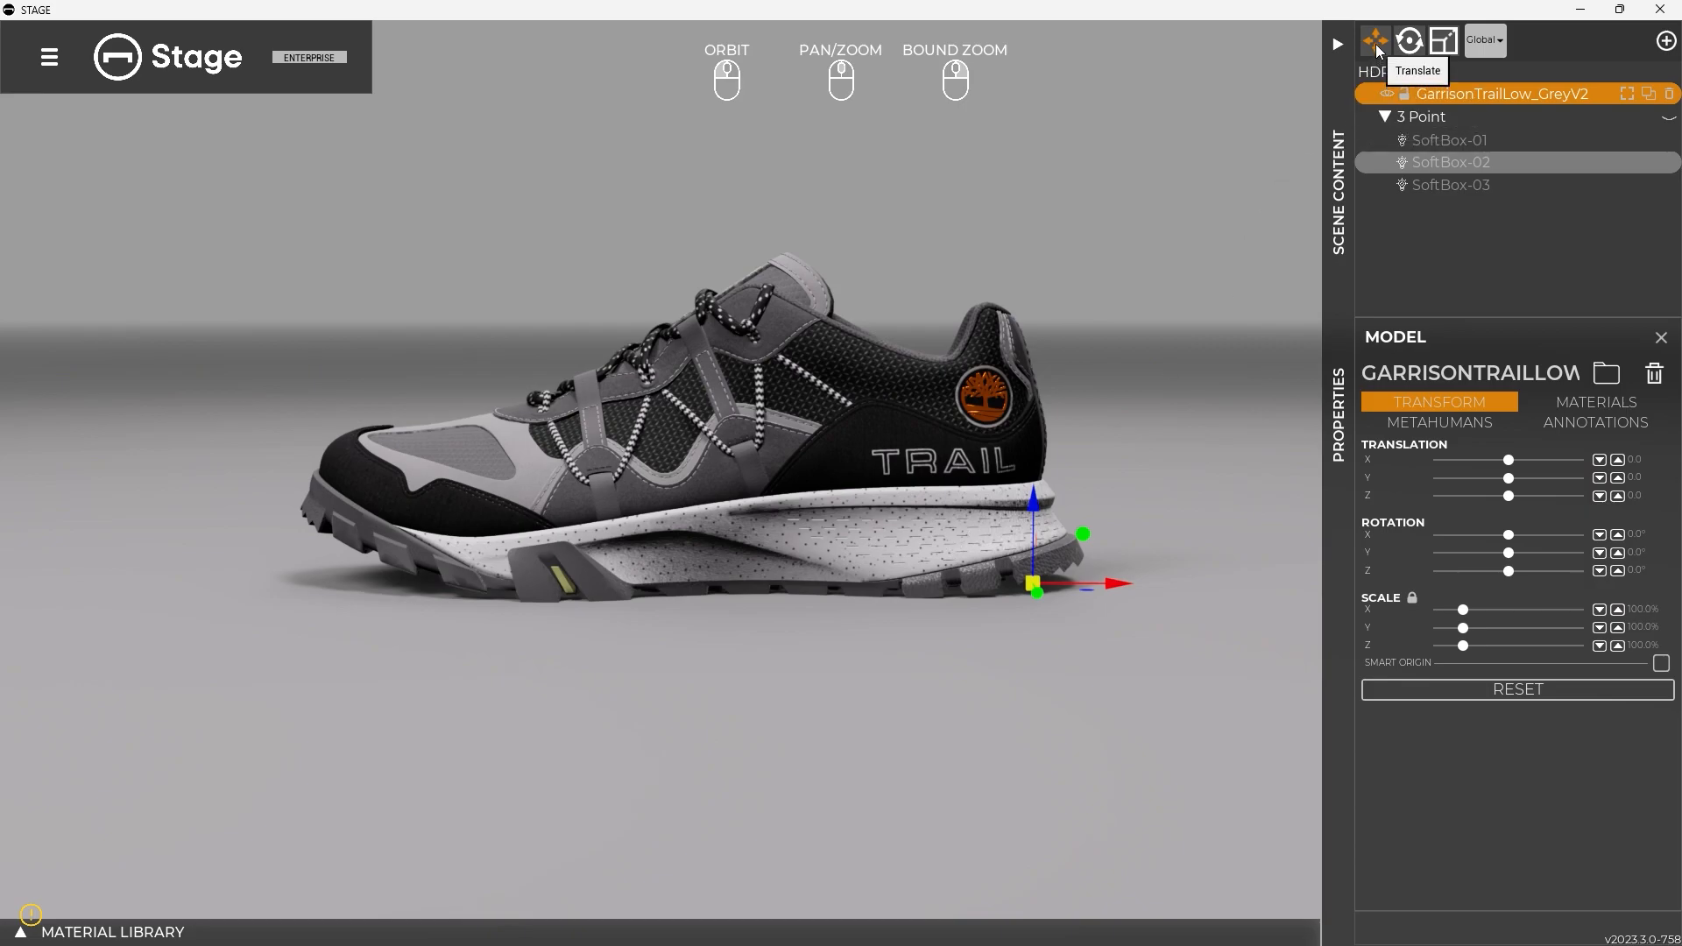
{"action": "left_click", "coordinate": [1408, 45]}
{"action": "left_click", "coordinate": [1441, 44]}
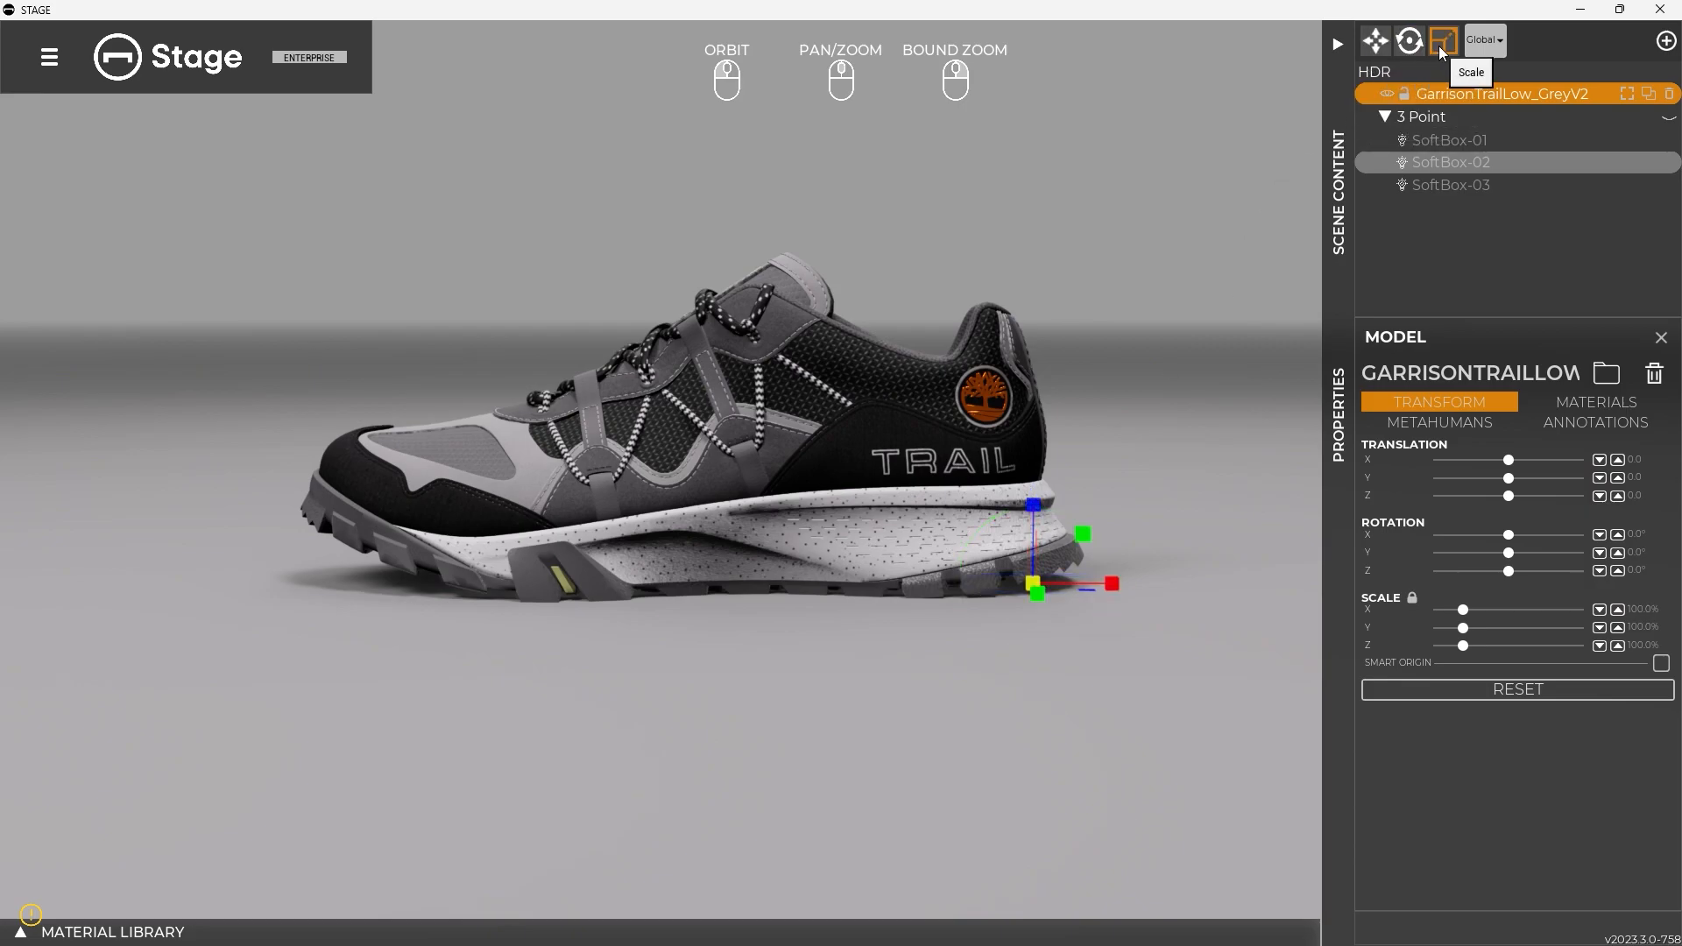
{"action": "left_click", "coordinate": [1409, 42]}
{"action": "left_click", "coordinate": [1377, 42]}
{"action": "left_click_drag", "start_coordinate": [937, 359], "coordinate": [1114, 497]}
{"action": "left_click_drag", "start_coordinate": [961, 486], "coordinate": [905, 511]}
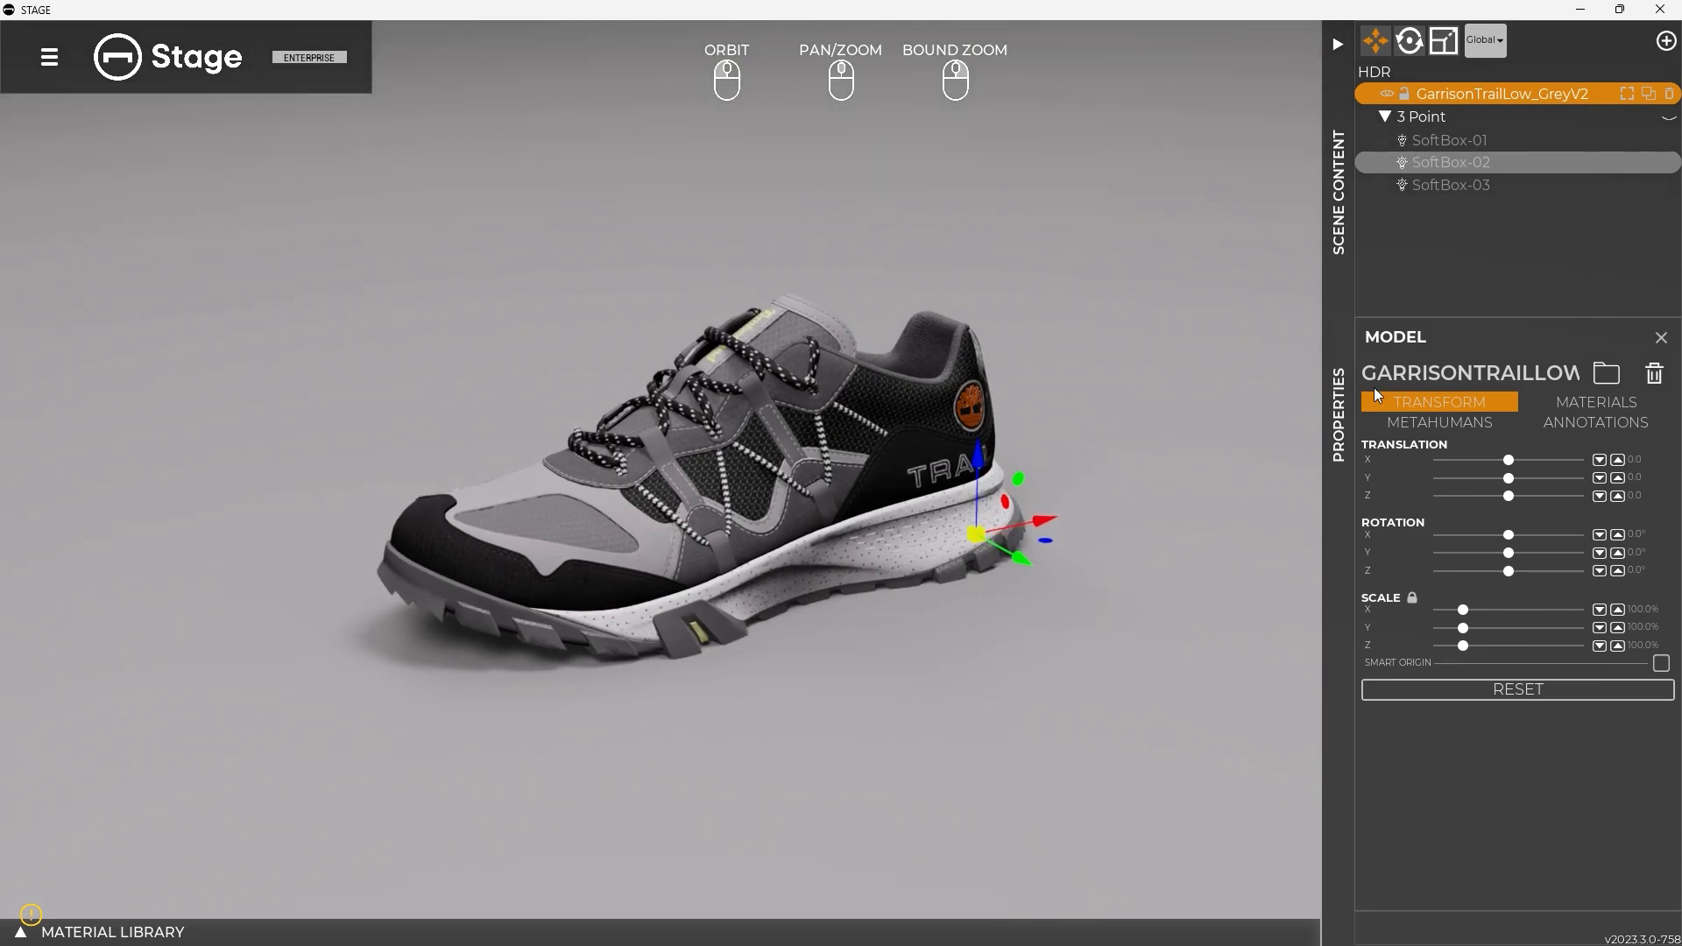
Try shifting the shoe to about -10.6 in X, -4.8 in Y and -10.6 in Z, resetting each translation
{"action": "left_click_drag", "start_coordinate": [1508, 460], "coordinate": [1506, 495]}
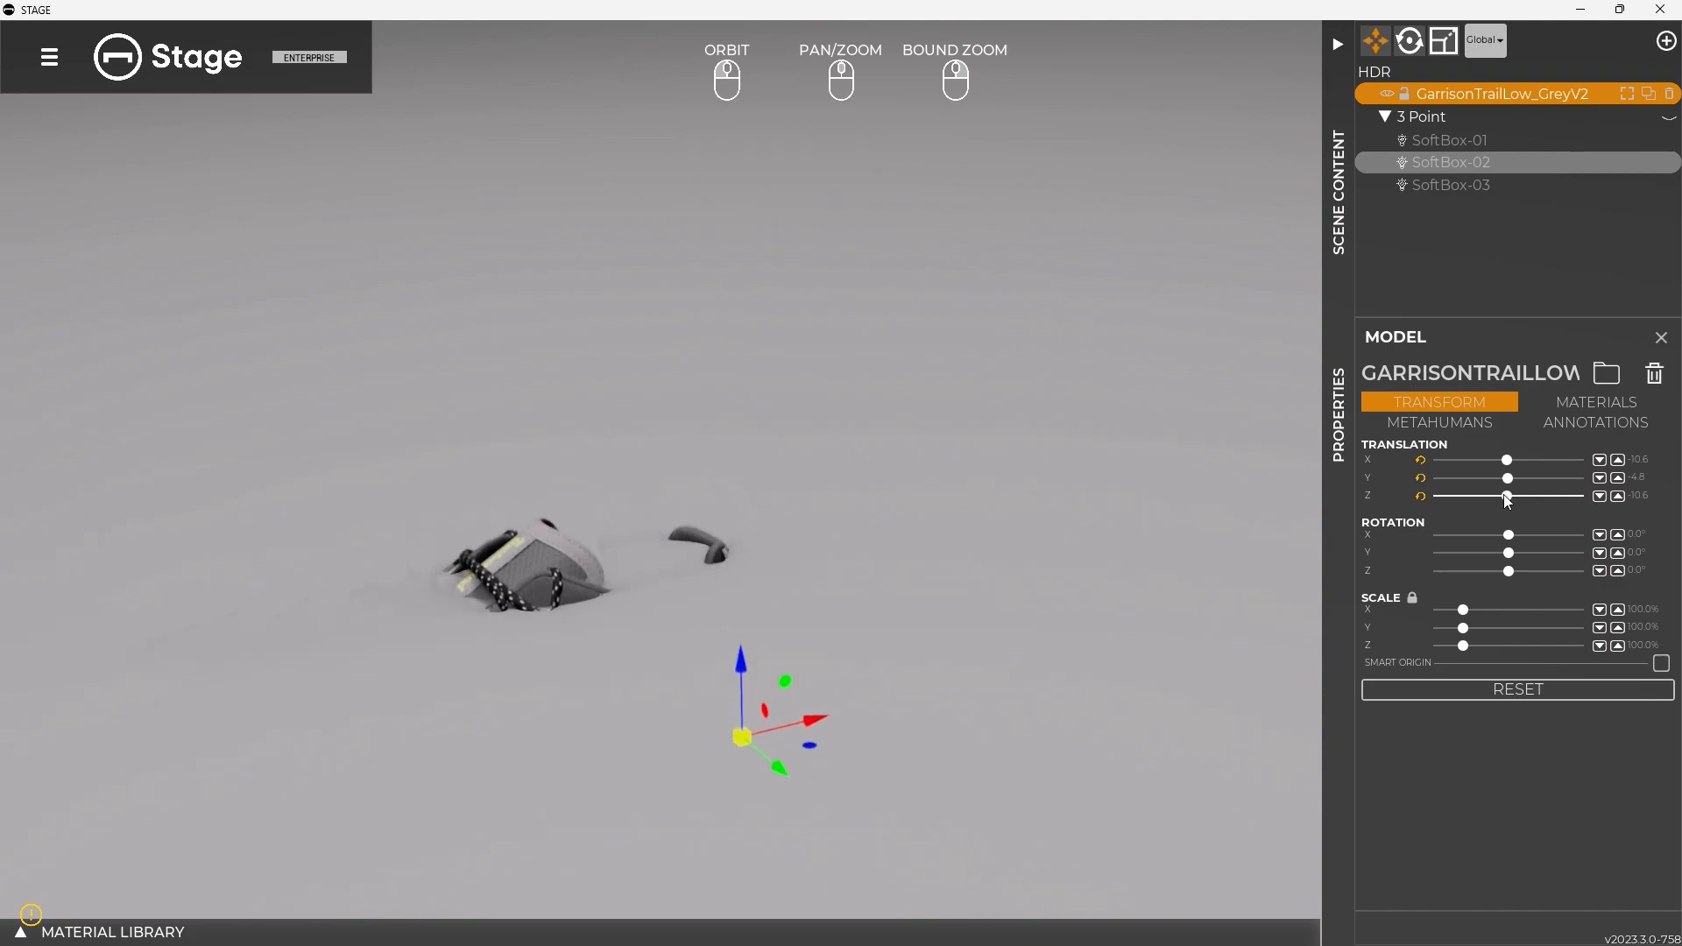
{"action": "left_click", "coordinate": [1419, 495]}
{"action": "left_click", "coordinate": [1420, 478]}
{"action": "left_click", "coordinate": [1421, 463]}
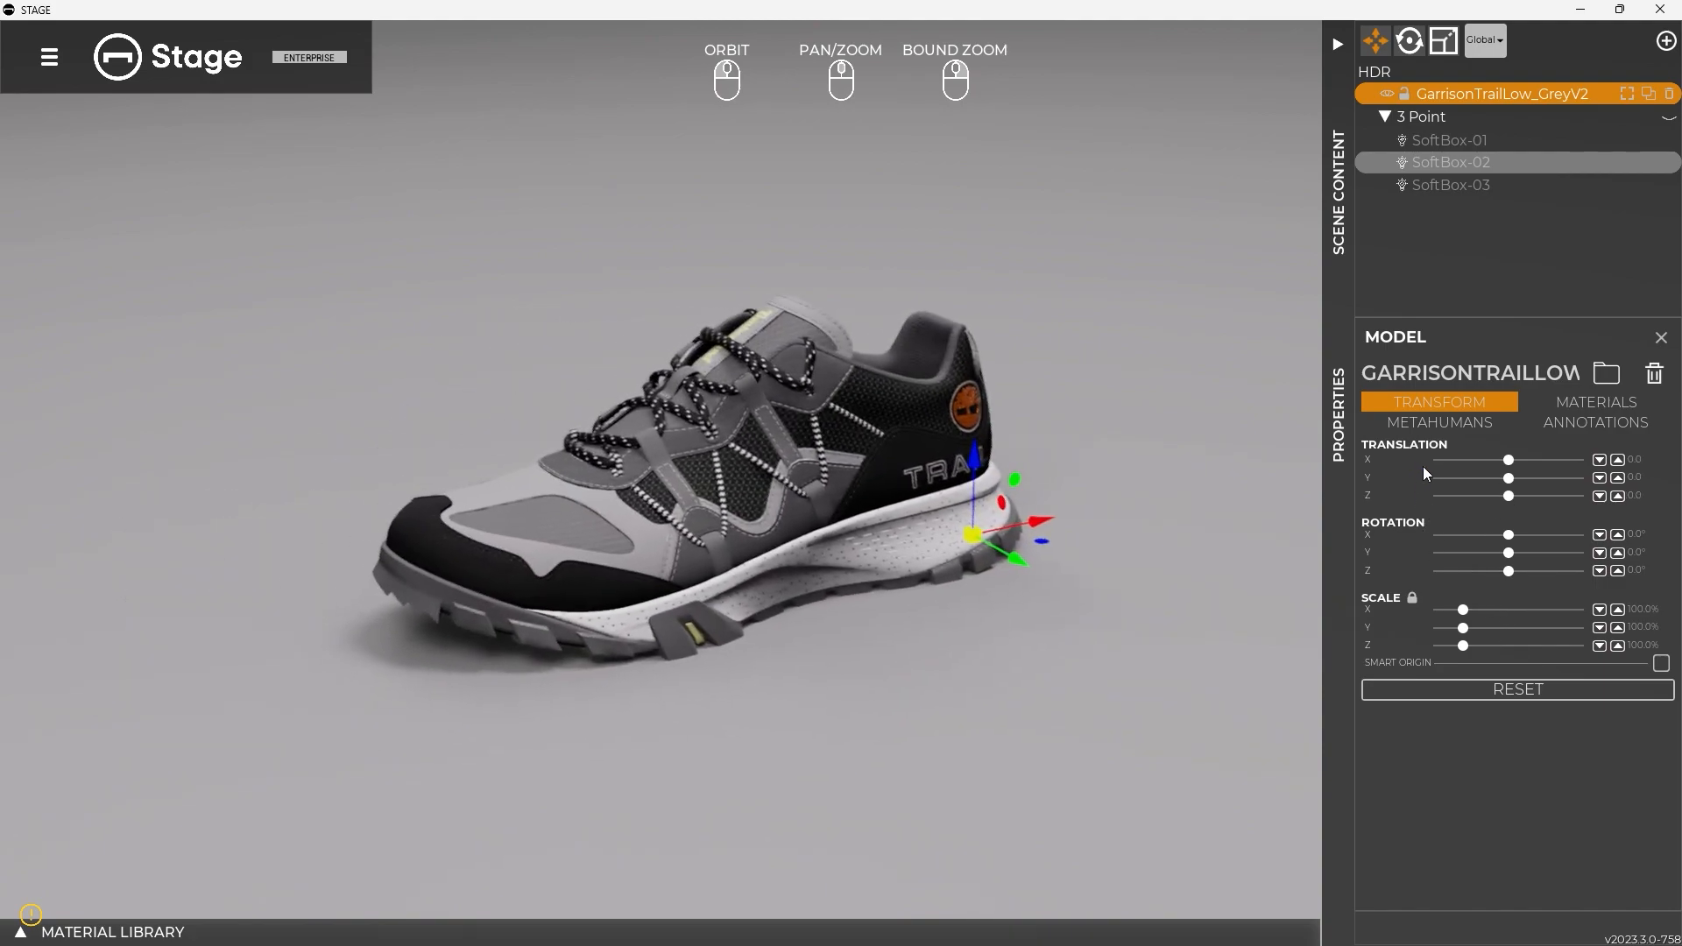
Try an X rotation of about -64.4° and a uniform scale of 102.6% on the shoe, resetting both
{"action": "left_click_drag", "start_coordinate": [1510, 536], "coordinate": [1480, 548]}
{"action": "left_click", "coordinate": [1420, 534]}
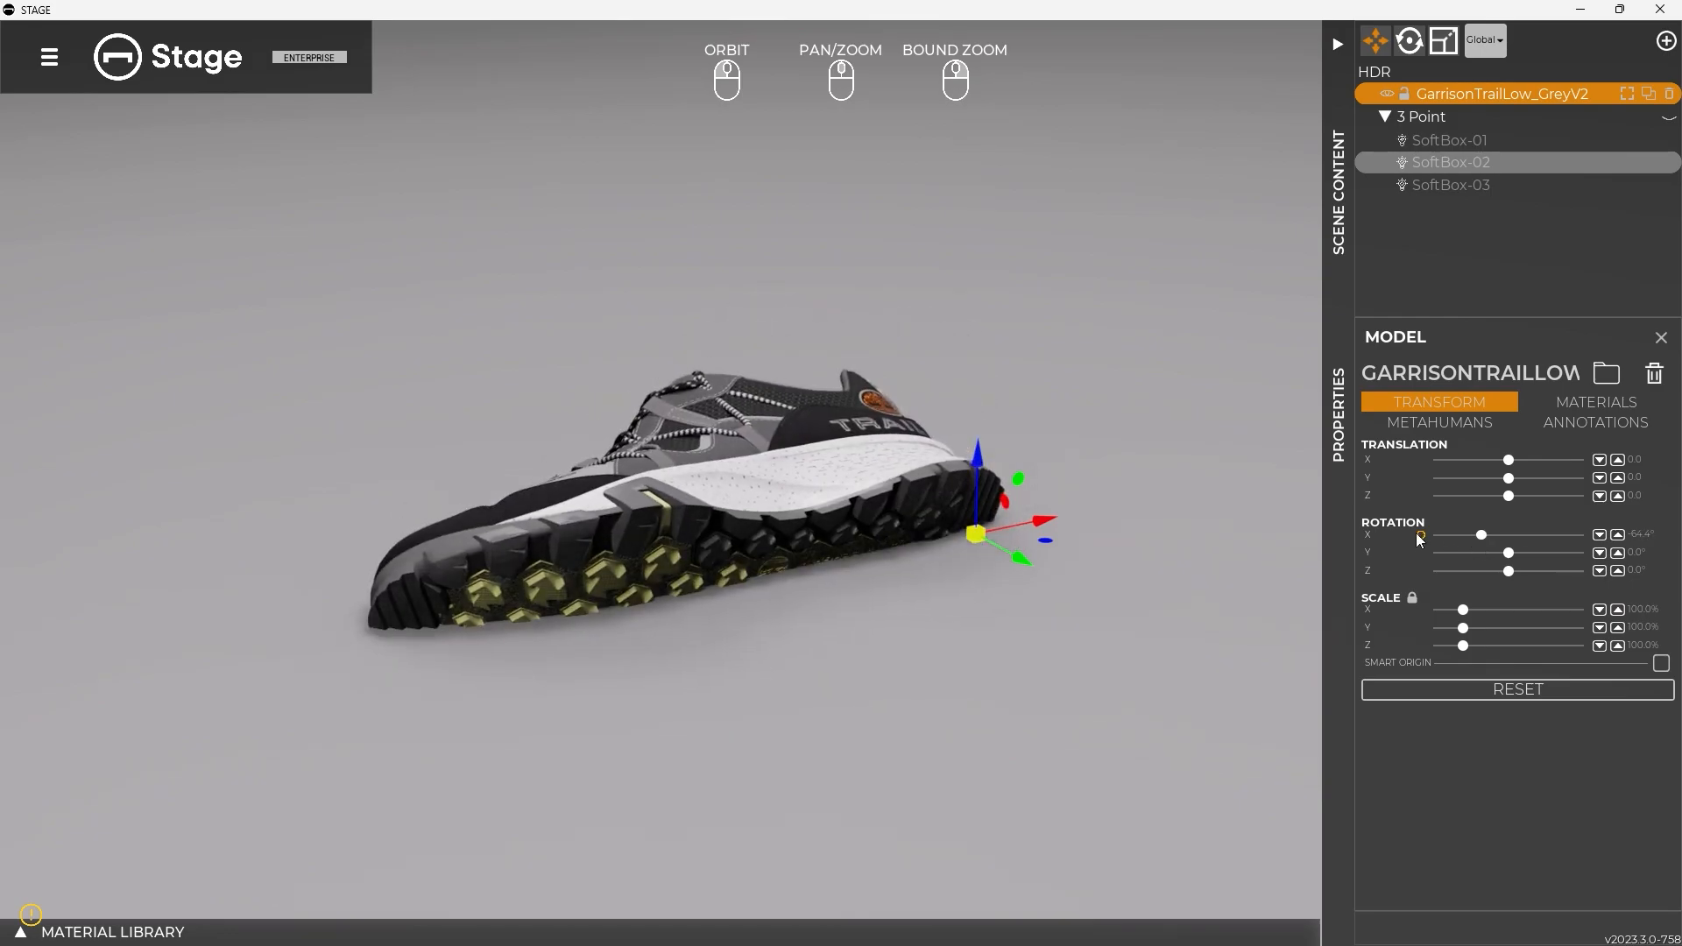
{"action": "left_click_drag", "start_coordinate": [1462, 610], "coordinate": [1464, 610]}
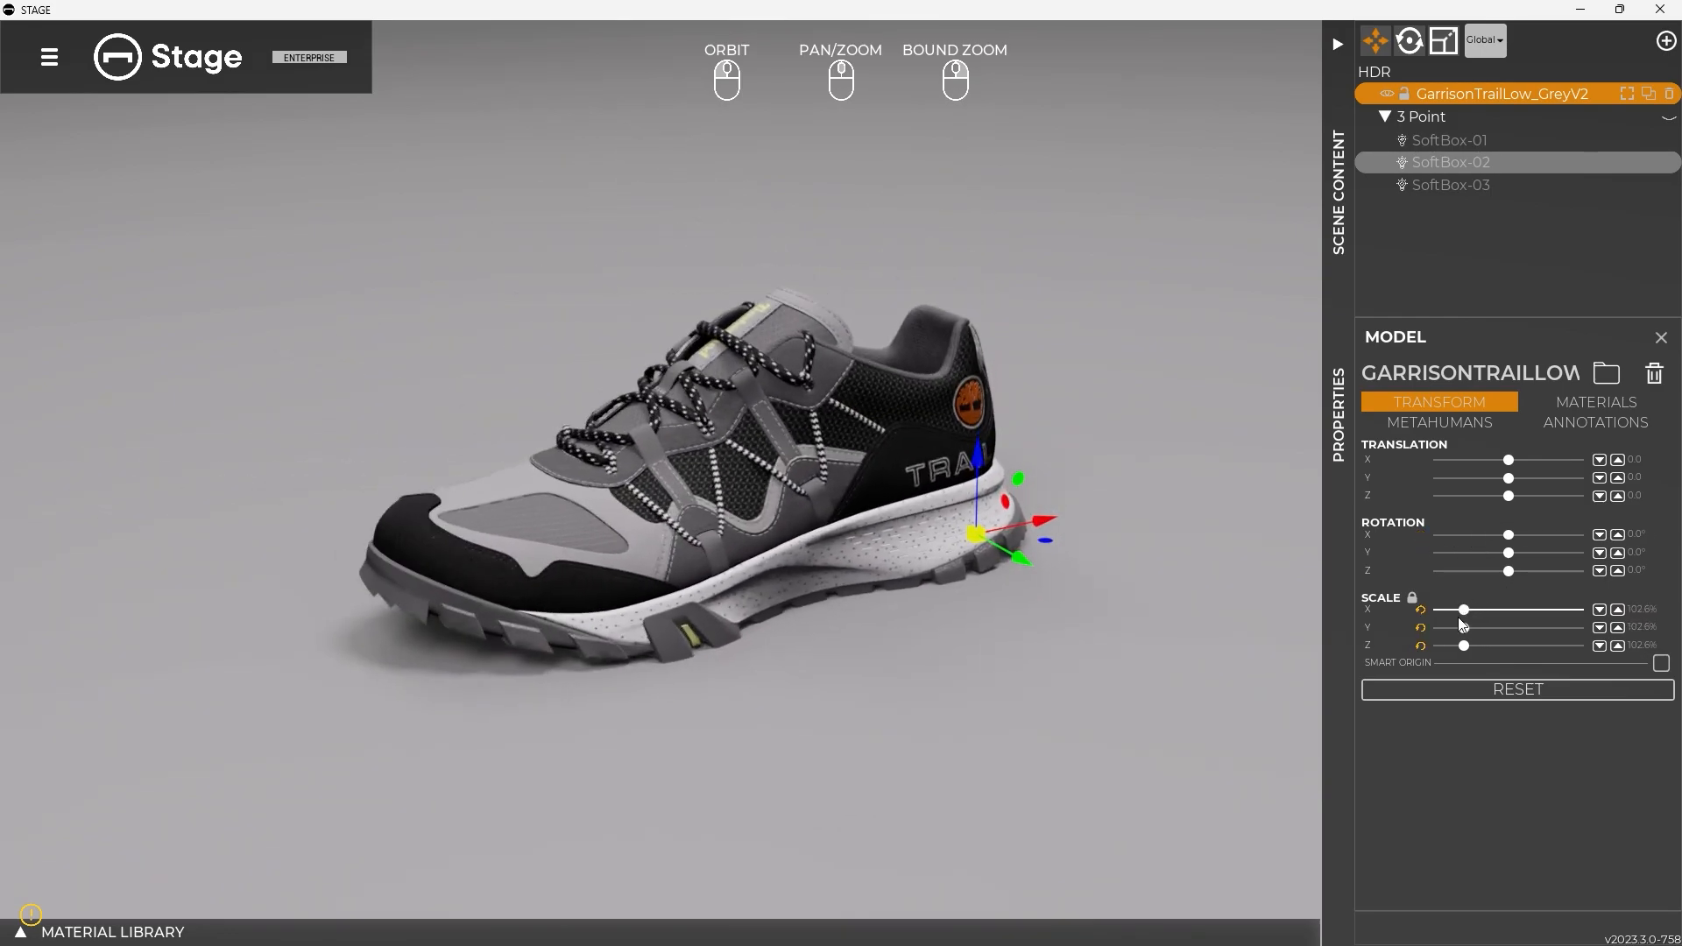
{"action": "left_click", "coordinate": [1486, 689]}
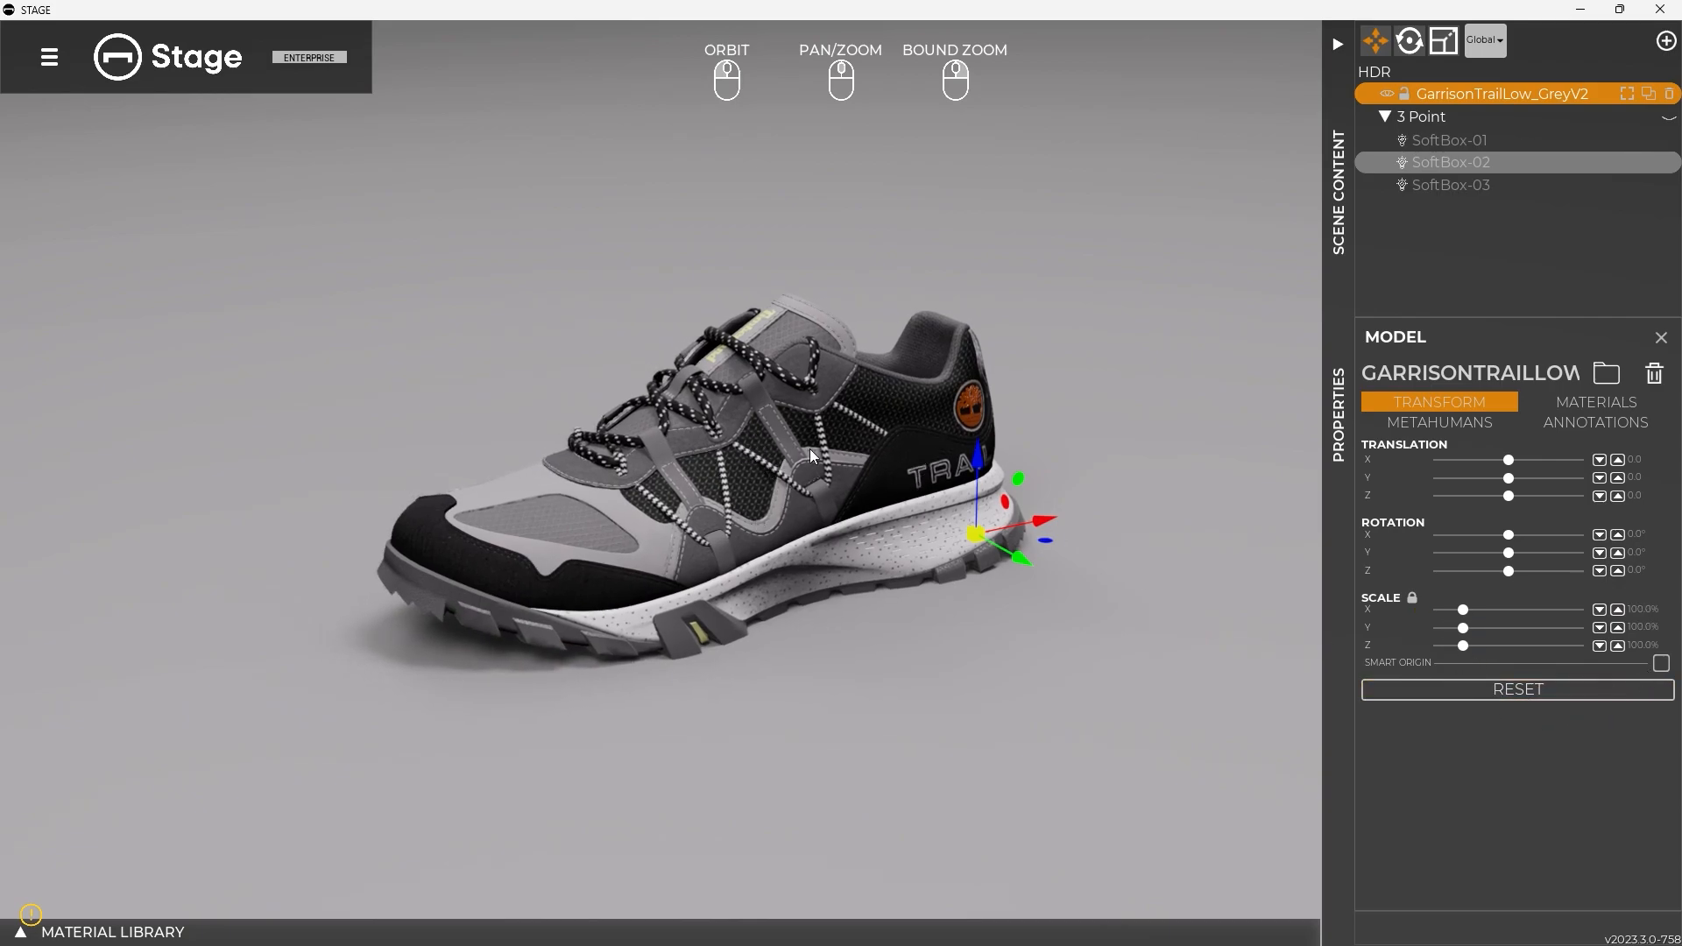
Enable Smart Origin for the shoe and inspect its pivot from several angles
{"action": "left_click_drag", "start_coordinate": [771, 480], "coordinate": [786, 436]}
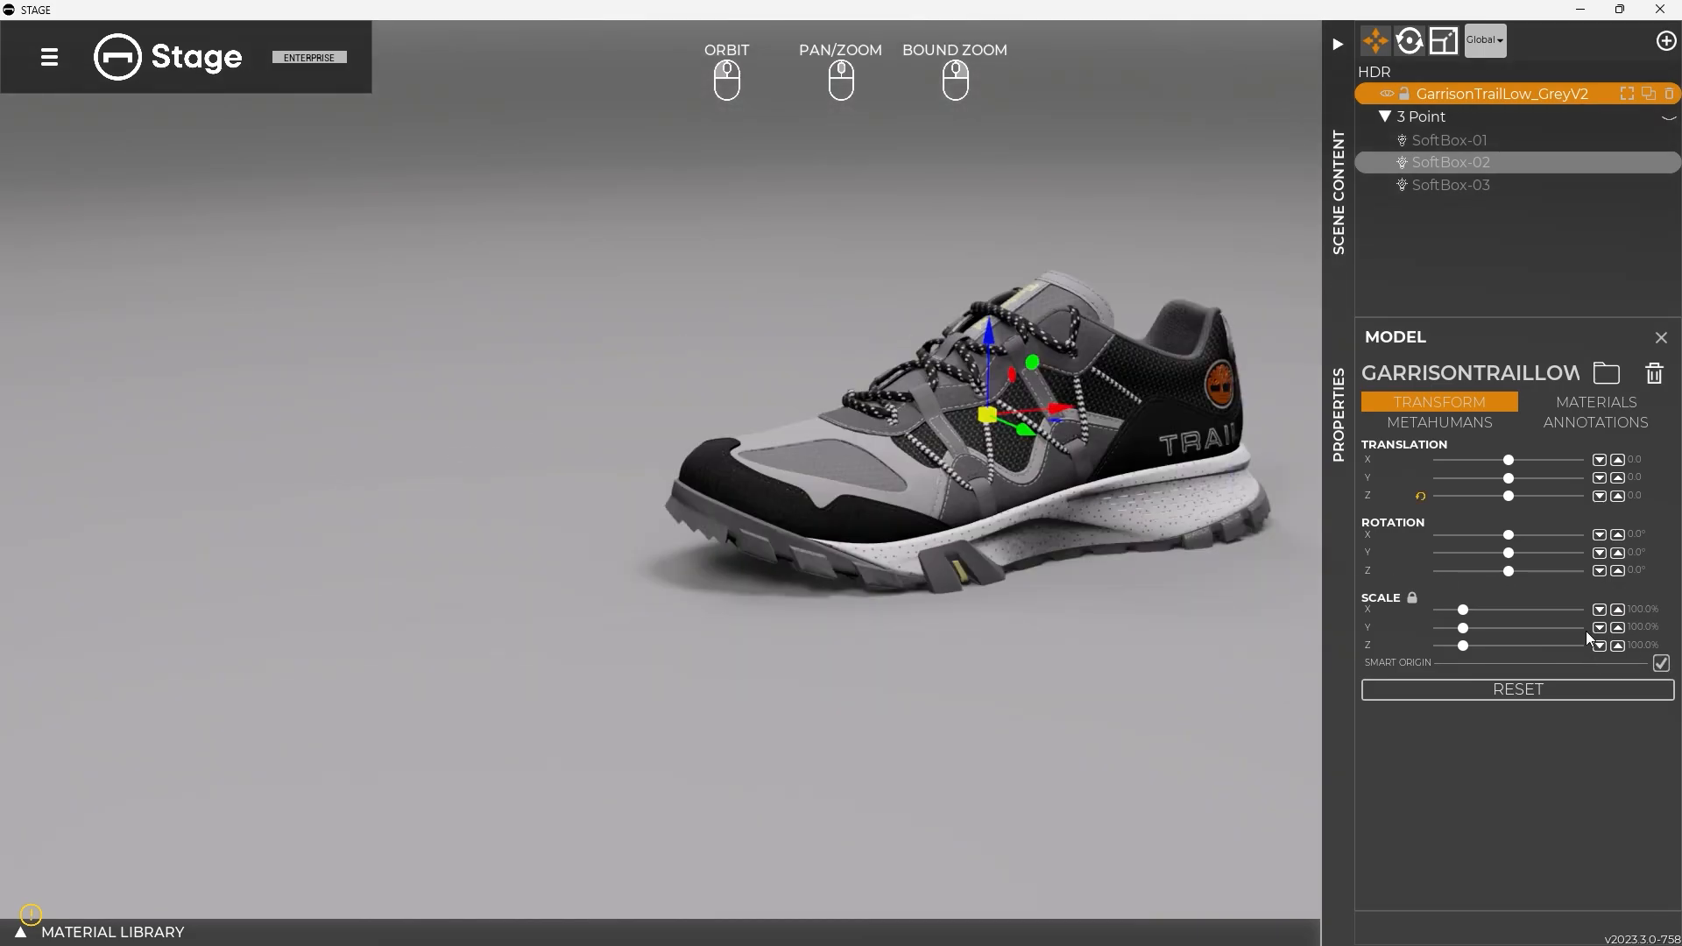
{"action": "middle_click_drag", "start_coordinate": [1089, 410], "coordinate": [951, 436]}
{"action": "left_click_drag", "start_coordinate": [951, 436], "coordinate": [1037, 593]}
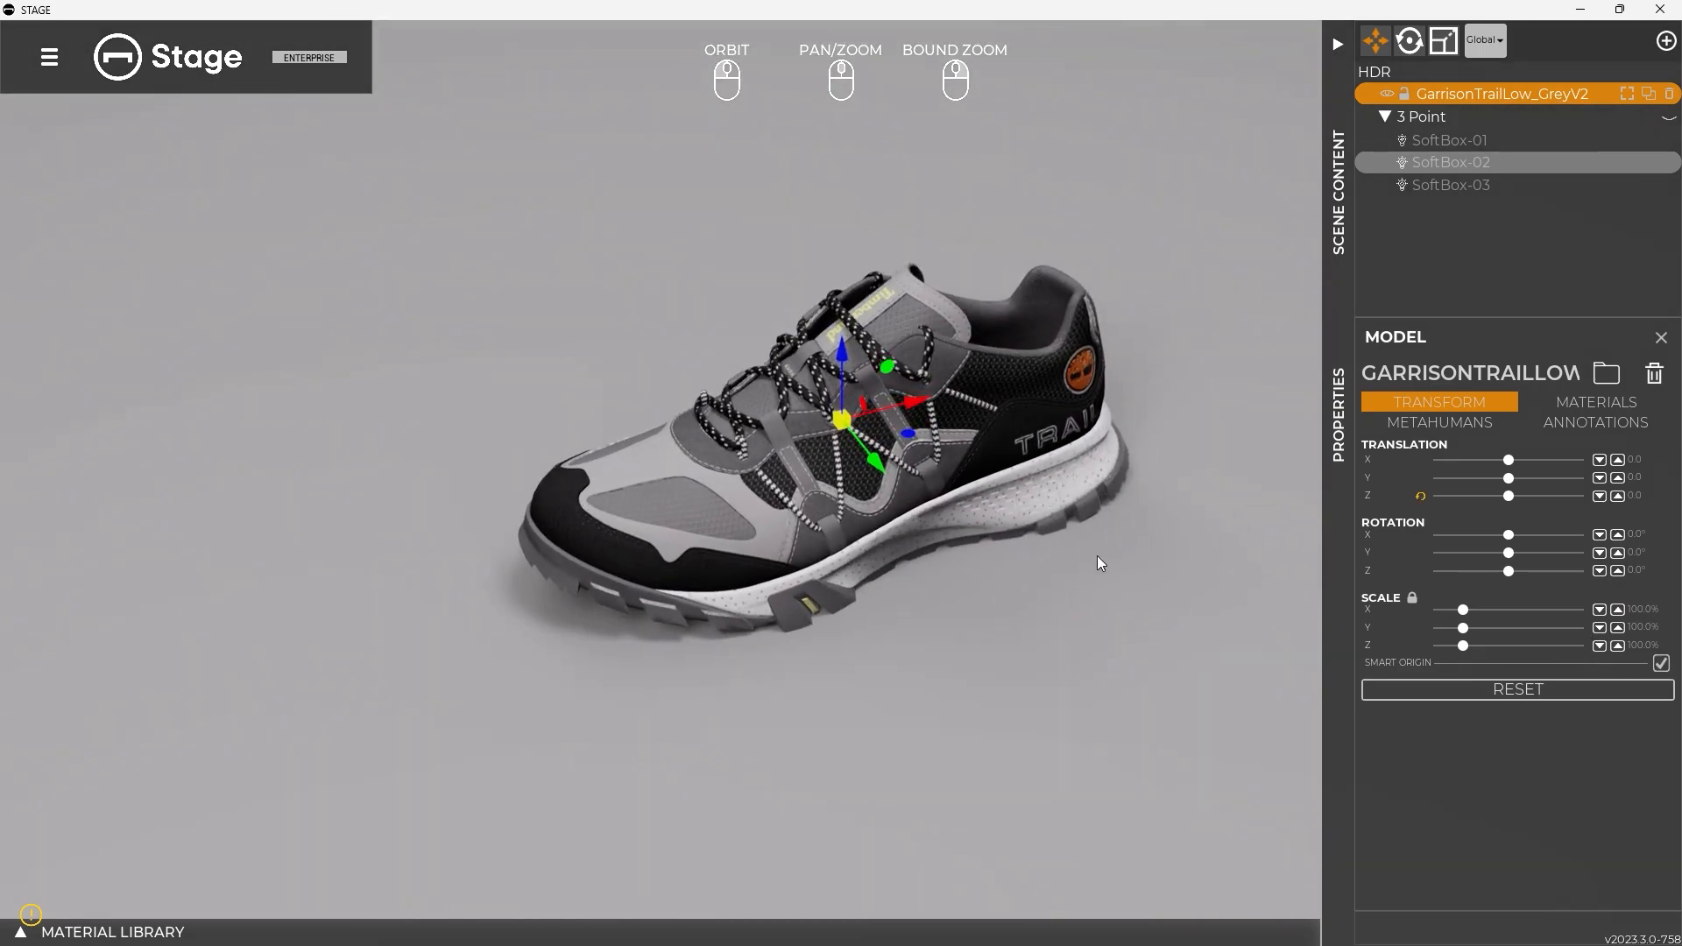
{"action": "left_click_drag", "start_coordinate": [1032, 568], "coordinate": [811, 452]}
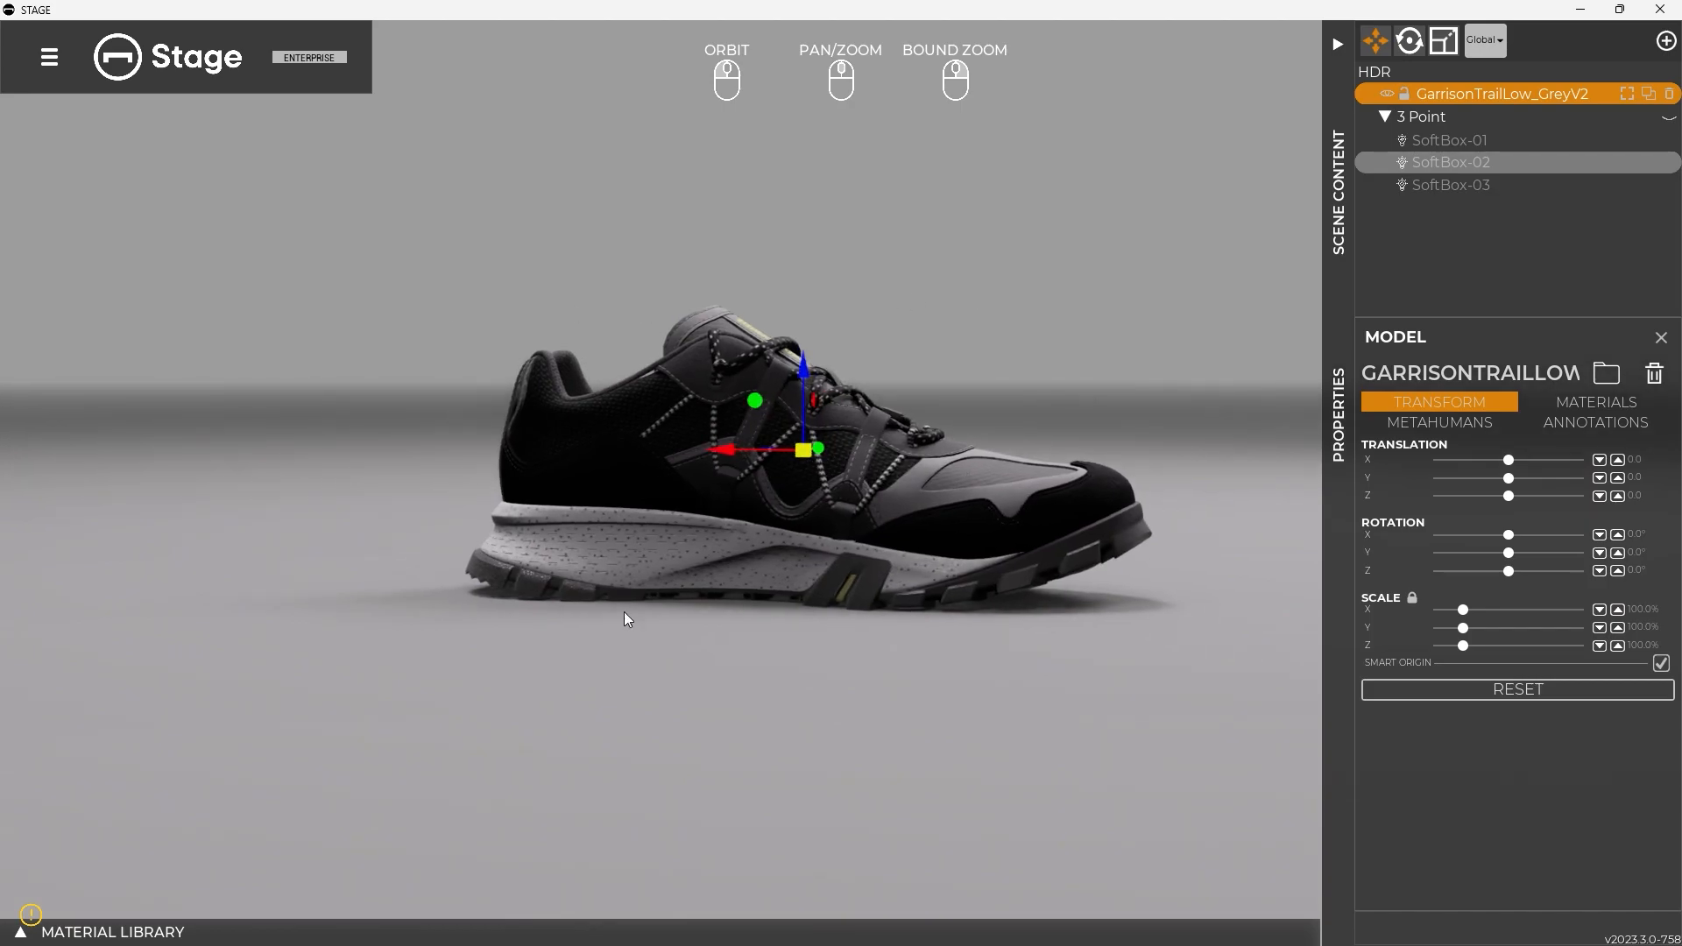
{"action": "left_click_drag", "start_coordinate": [943, 466], "coordinate": [552, 569]}
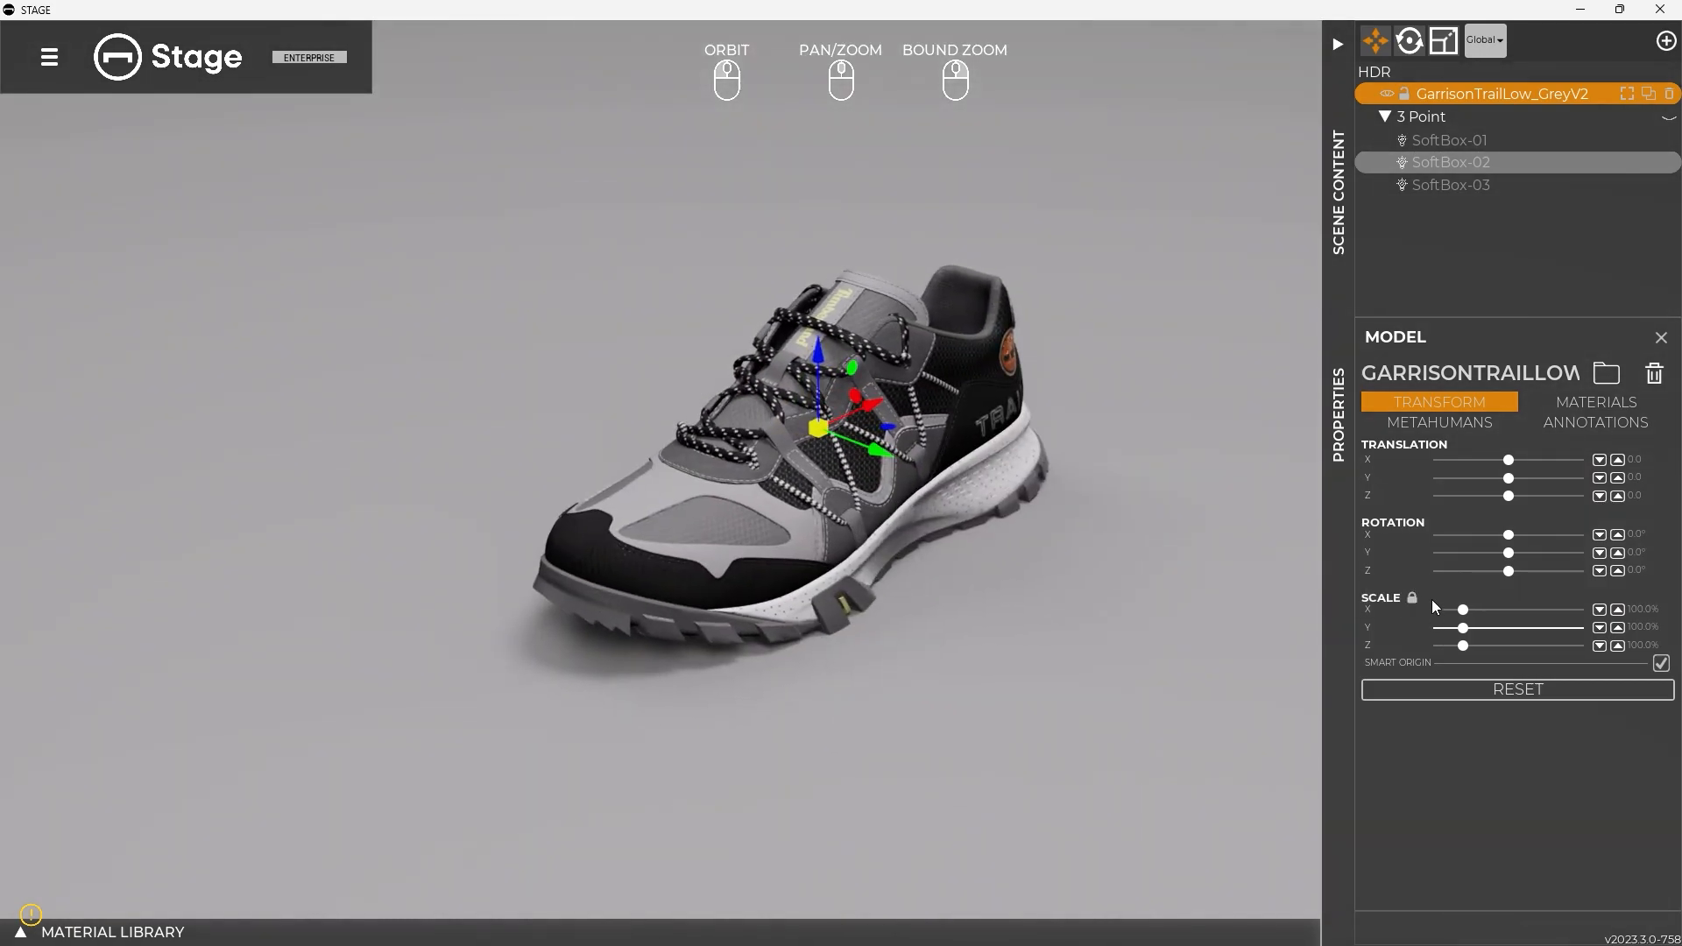
Try rotating the shoe about Y and Z around its smart origin, resetting each rotation
{"action": "mouse_move", "coordinate": [1506, 557]}
{"action": "left_mouse_down"}
{"action": "mouse_move", "coordinate": [1534, 553]}
{"action": "mouse_move", "coordinate": [1438, 571]}
{"action": "mouse_move", "coordinate": [1485, 574]}
{"action": "left_mouse_up"}
{"action": "left_click", "coordinate": [1421, 555]}
{"action": "left_click", "coordinate": [1421, 570]}
{"action": "left_click_drag", "start_coordinate": [920, 476], "coordinate": [784, 464]}
{"action": "left_click_drag", "start_coordinate": [971, 467], "coordinate": [853, 480]}
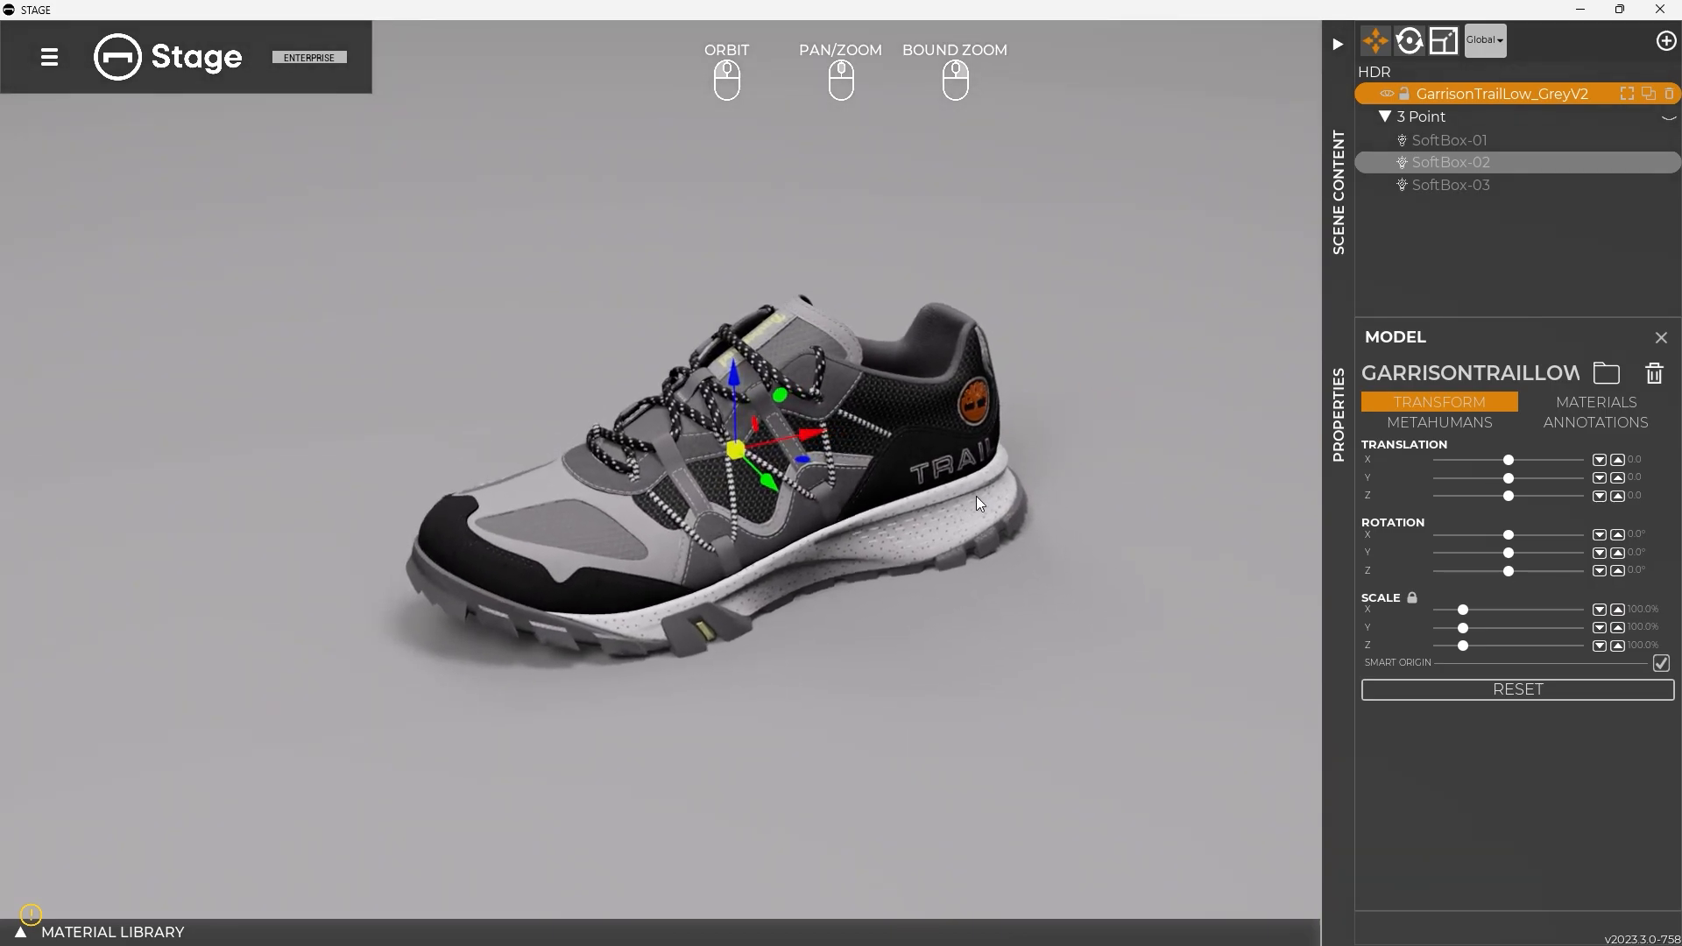
{"action": "mouse_move", "coordinate": [1510, 571]}
{"action": "left_mouse_down"}
{"action": "mouse_move", "coordinate": [1449, 588]}
{"action": "mouse_move", "coordinate": [1508, 586]}
{"action": "left_mouse_up"}
{"action": "left_click", "coordinate": [1421, 571]}
Disable Smart Origin, try a Z rotation of about -99.9° around the original pivot, and reset that rotation
{"action": "left_click", "coordinate": [1660, 663]}
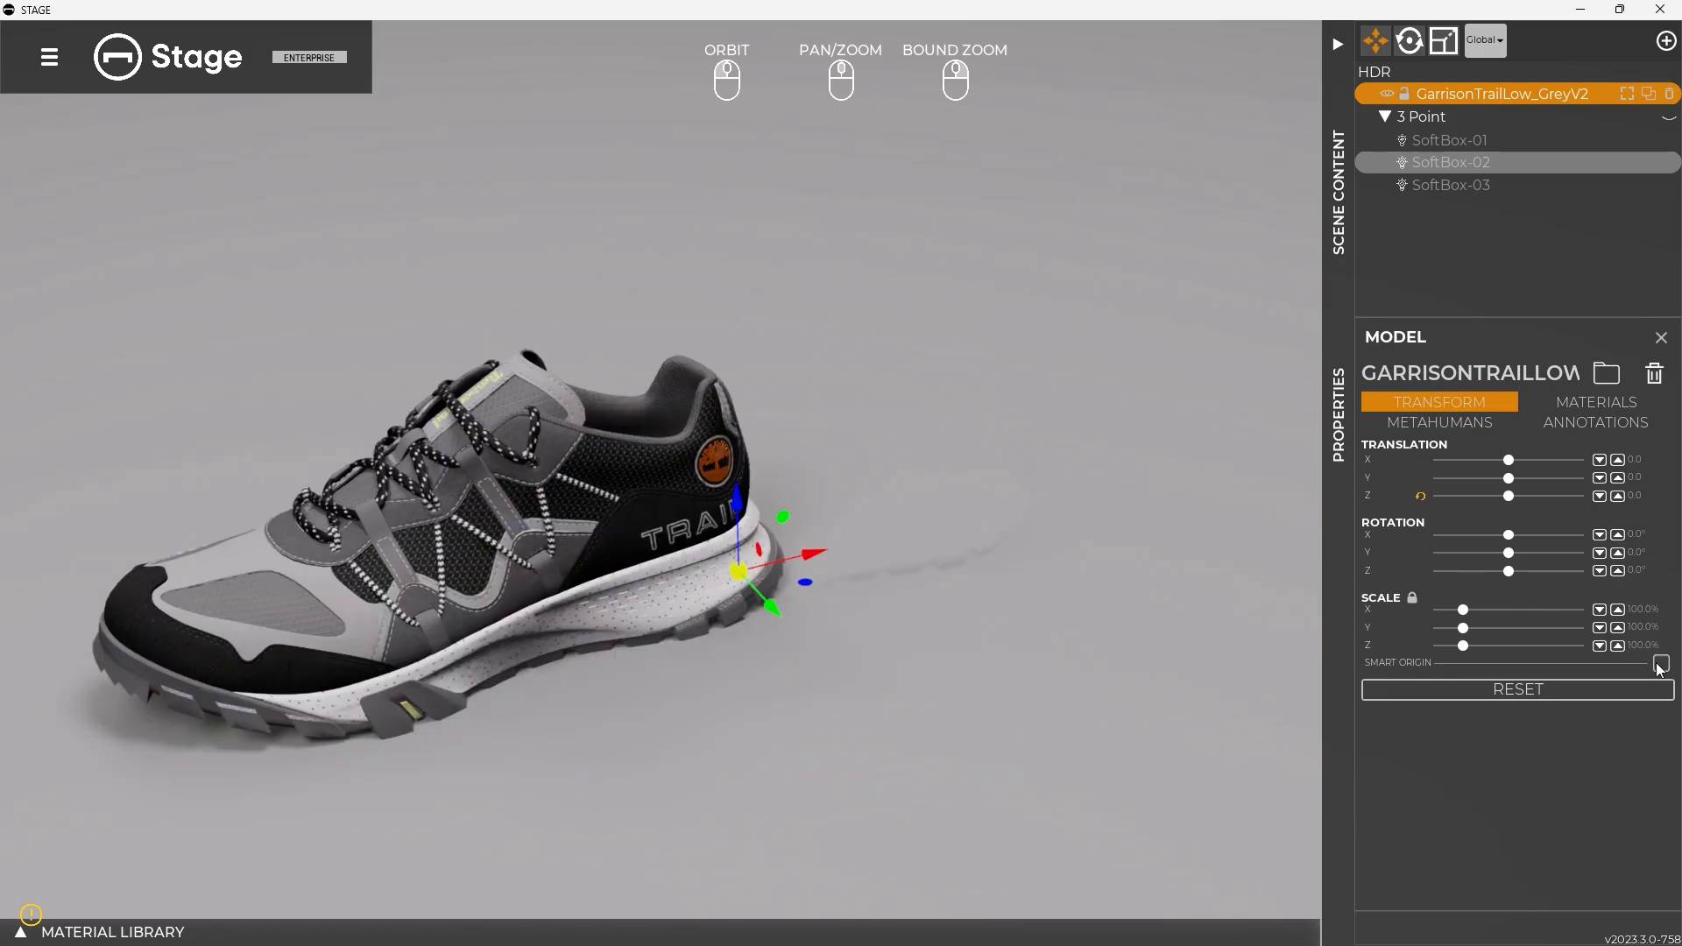
{"action": "mouse_move", "coordinate": [1516, 571]}
{"action": "left_mouse_down"}
{"action": "mouse_move", "coordinate": [1471, 574]}
{"action": "mouse_move", "coordinate": [1524, 569]}
{"action": "mouse_move", "coordinate": [1509, 562]}
{"action": "left_mouse_up"}
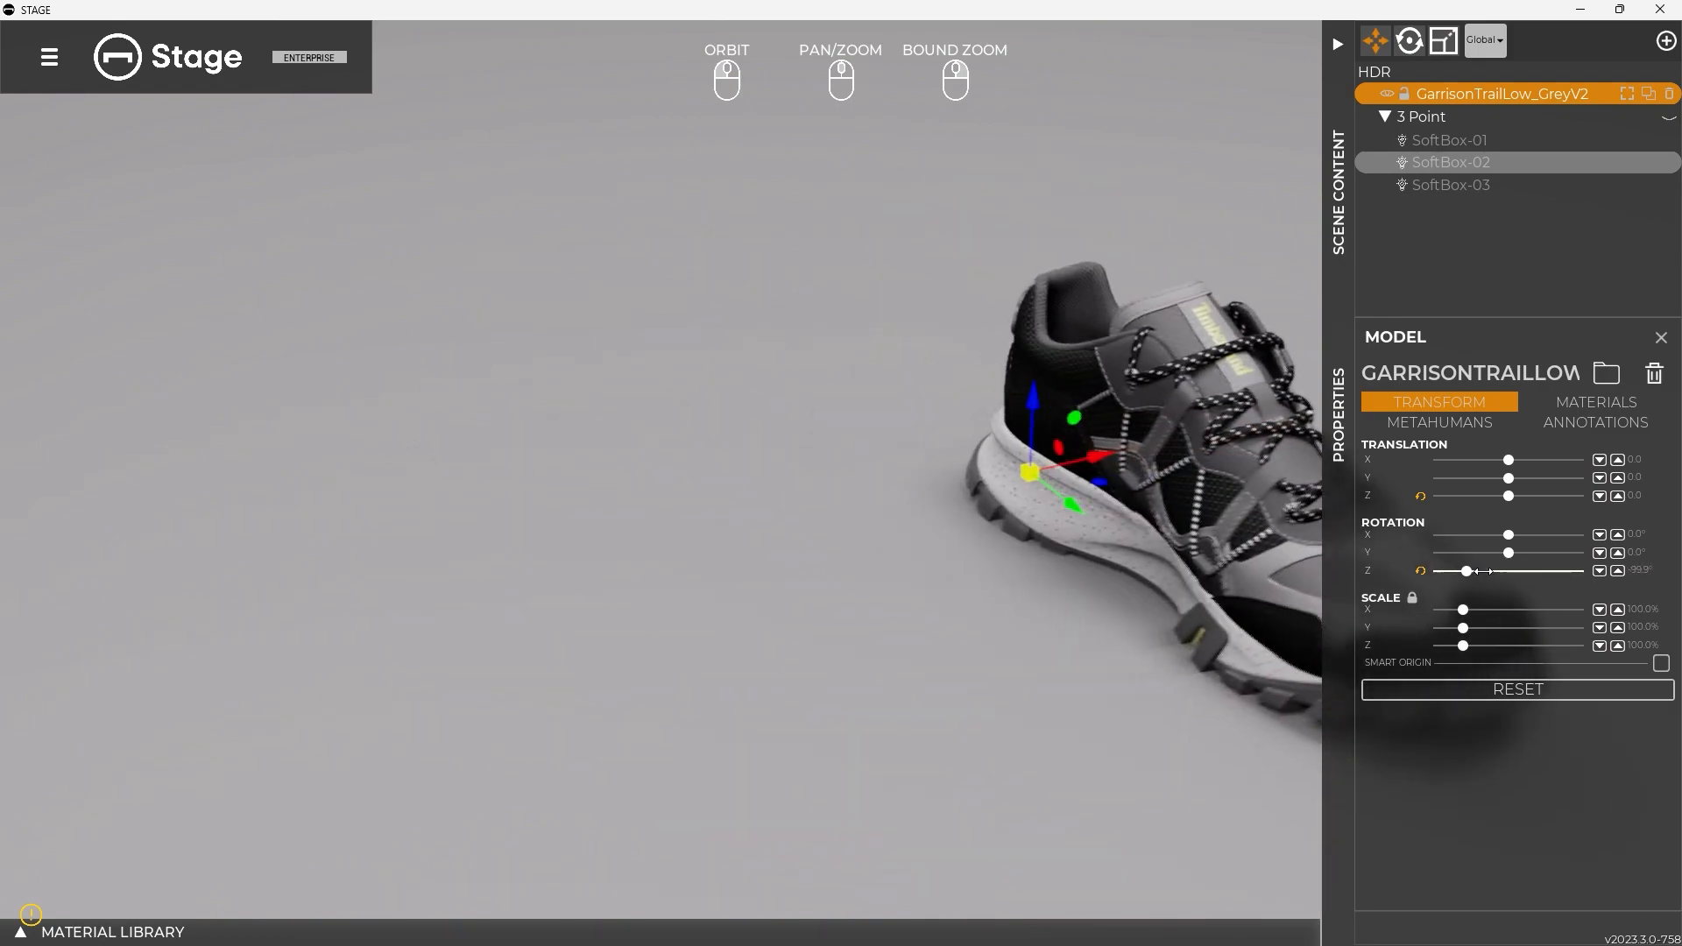
{"action": "left_click", "coordinate": [1421, 571]}
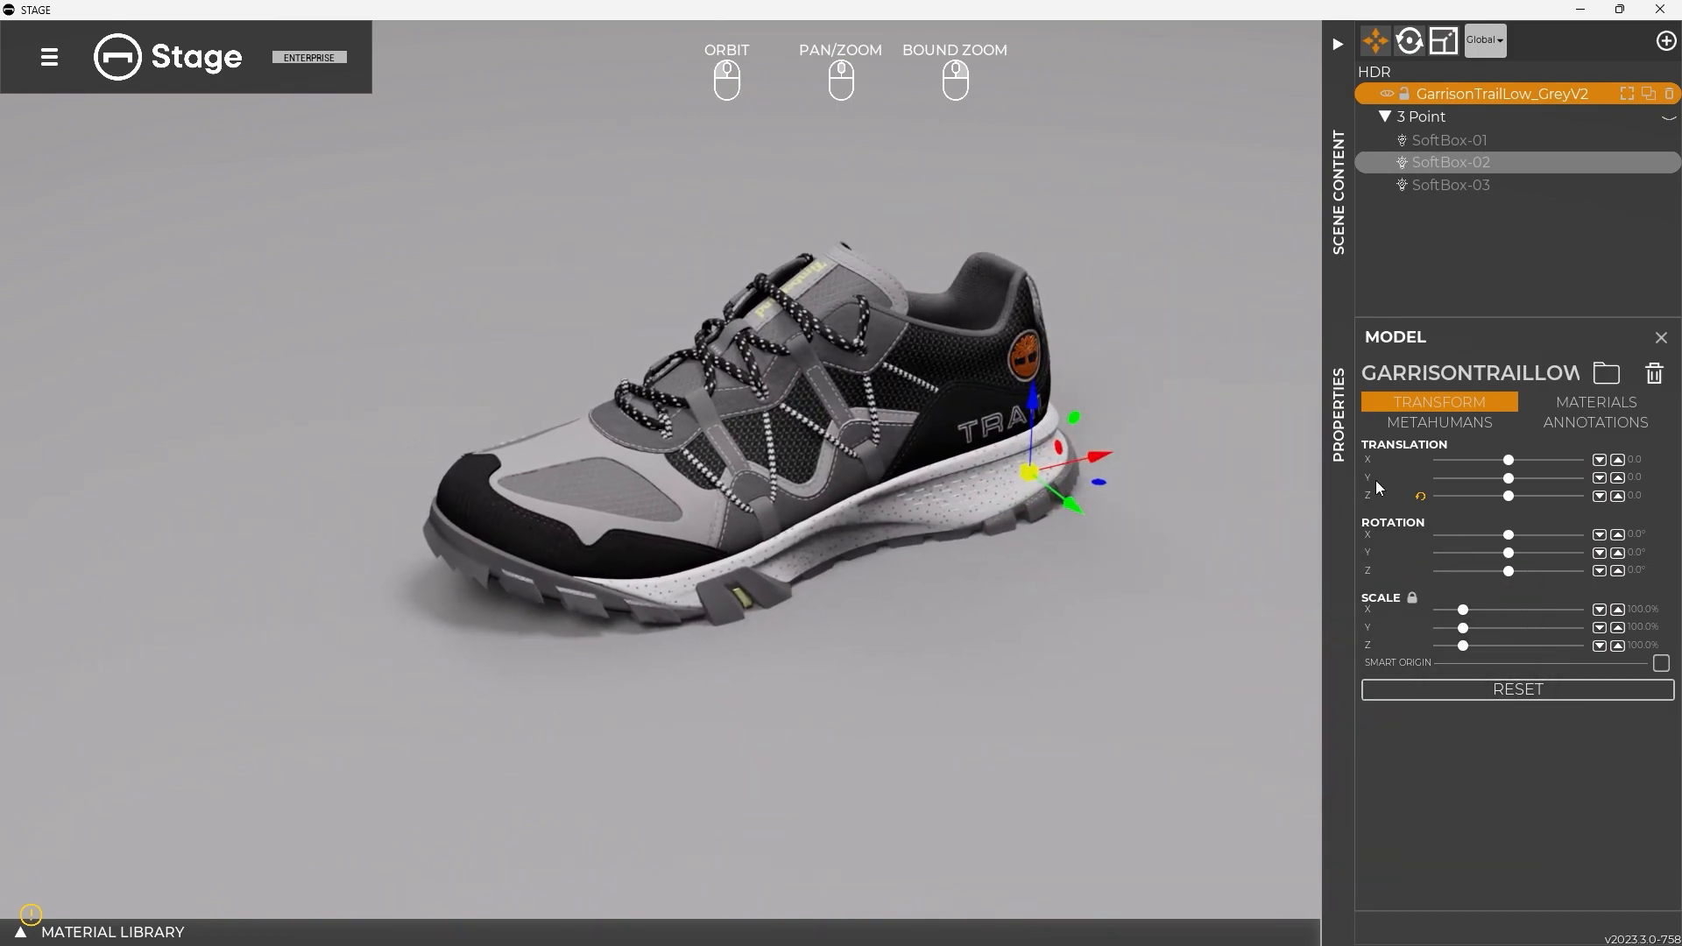
{"action": "left_click_drag", "start_coordinate": [1097, 505], "coordinate": [1127, 411]}
{"action": "scroll", "coordinate": [1097, 466], "scroll_direction": "up", "scroll_amount": 2}
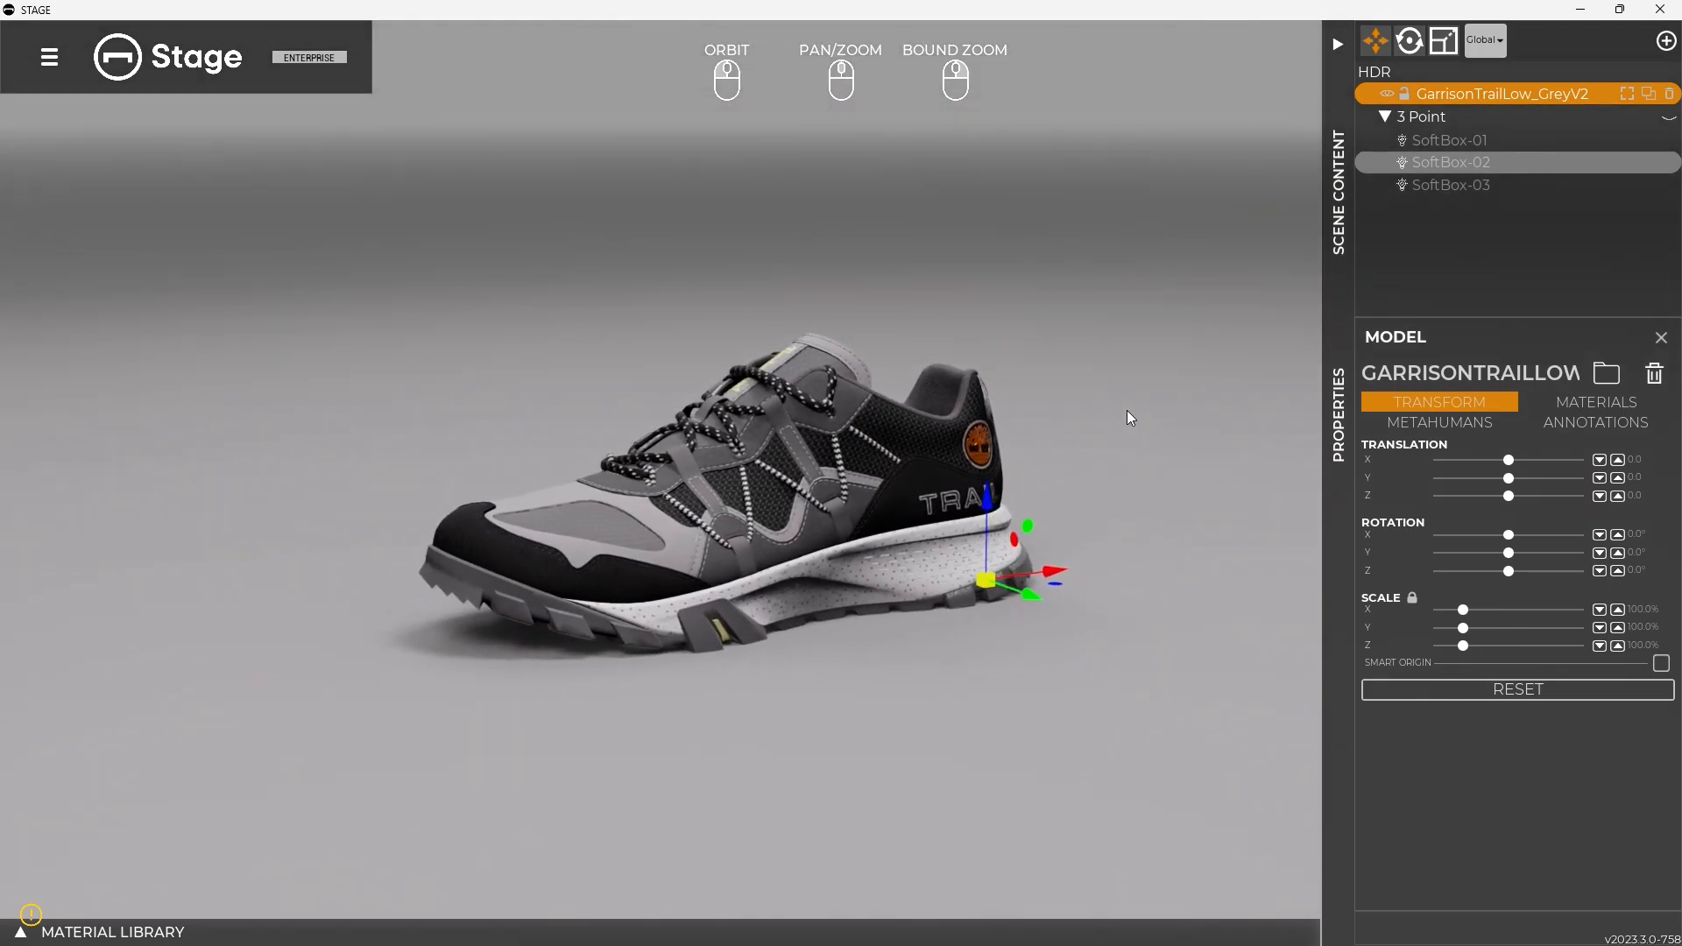